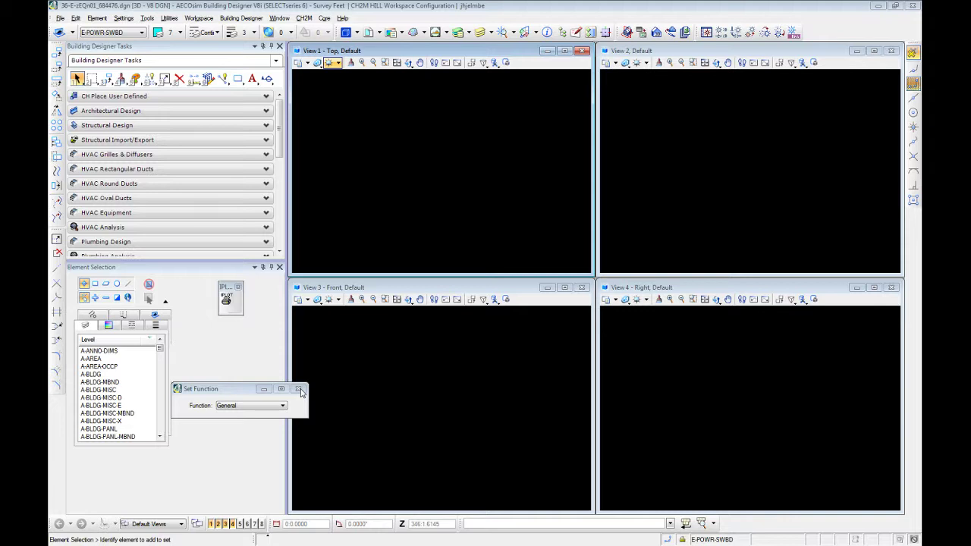
# Step: Close the floating Set Function window and the small plot toolbox
pyautogui.click(300, 390)
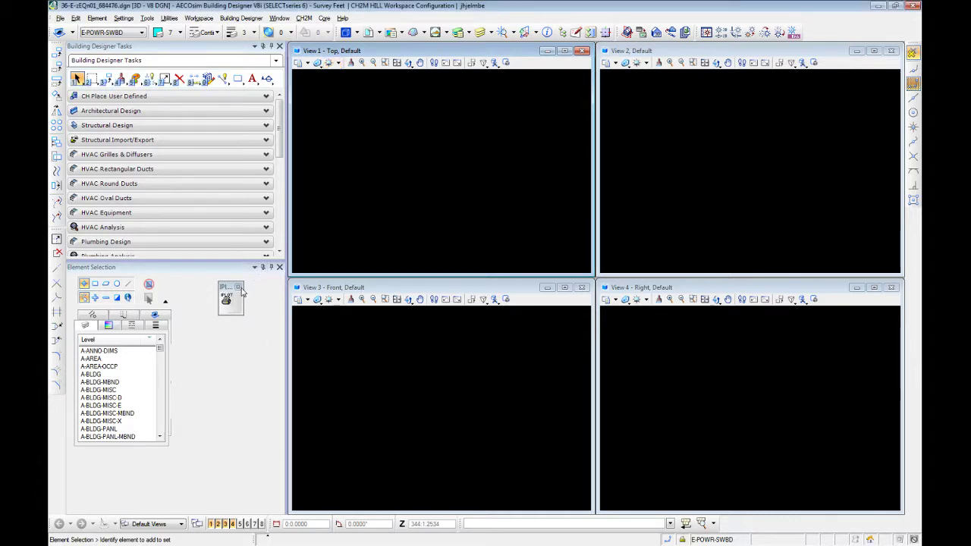
pyautogui.click(239, 288)
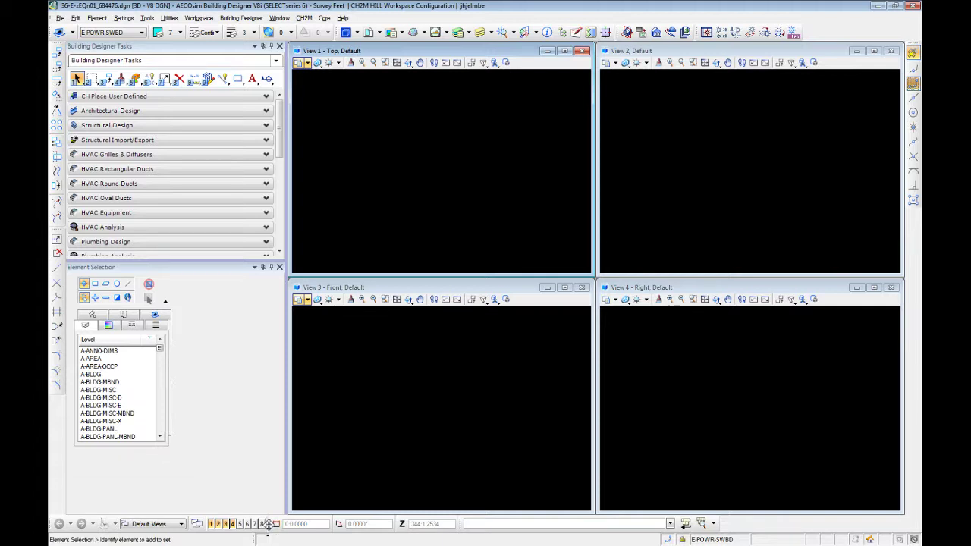
# Step: Undock AccuDraw, Key-in, Compound Cells and DEMTools so that each floats over the workspace
pyautogui.moveTo(267, 524); pyautogui.dragTo(246, 396)
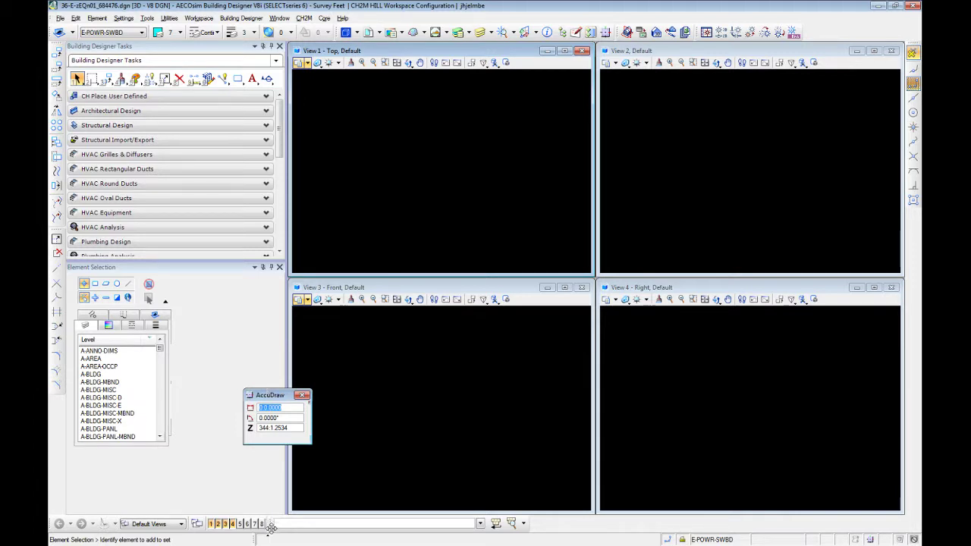
pyautogui.moveTo(271, 523); pyautogui.dragTo(325, 403)
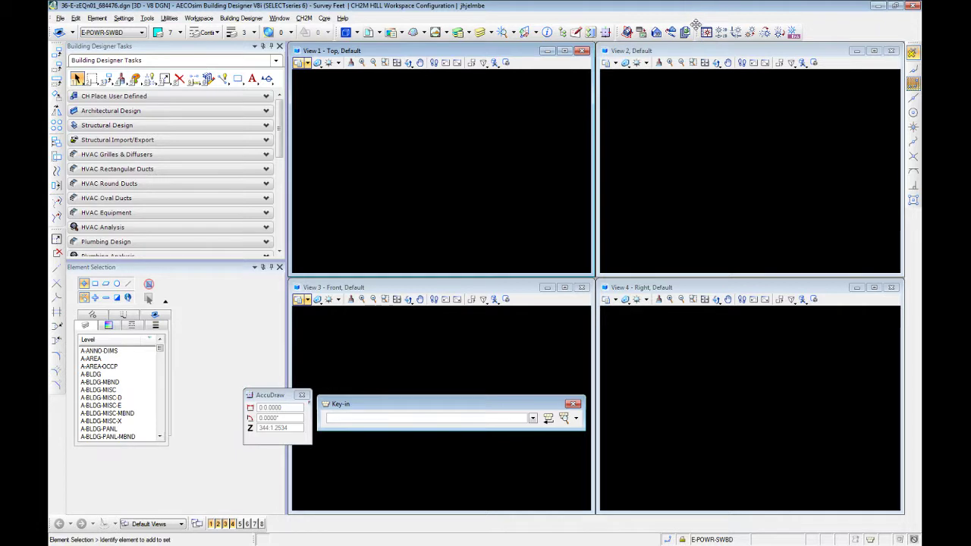
pyautogui.moveTo(690, 32); pyautogui.dragTo(574, 118)
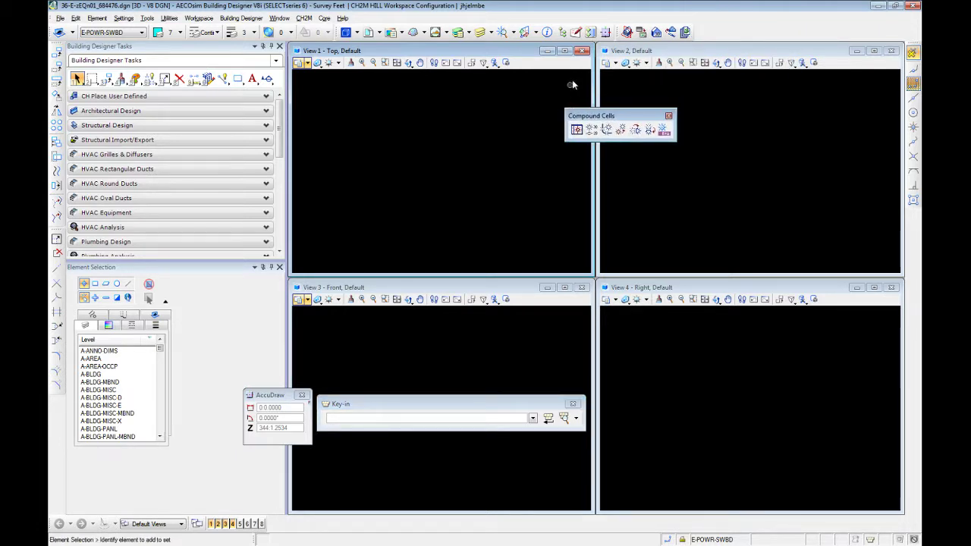
pyautogui.moveTo(617, 32); pyautogui.dragTo(372, 149)
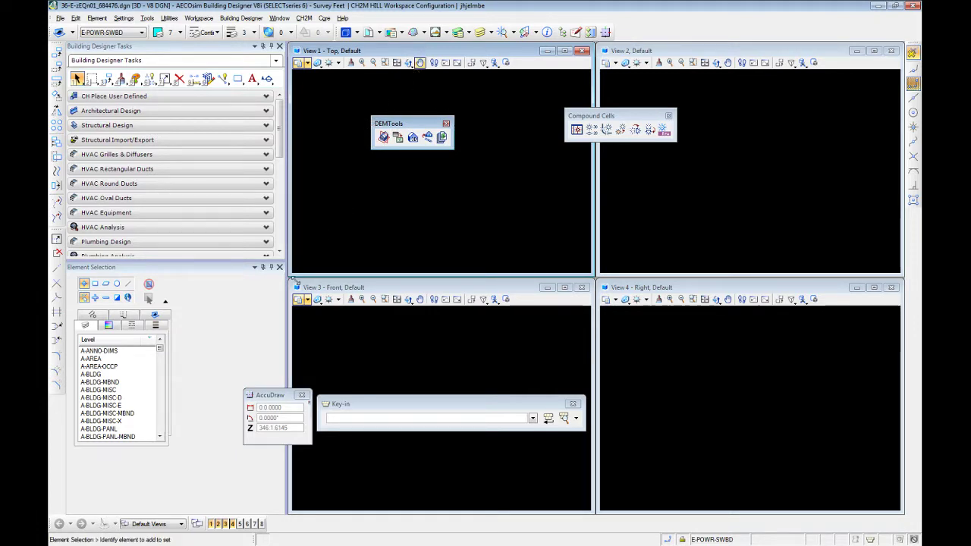
# Step: Check the Compound Cells - Custom entry in the list of available tool boxes, then close the list
pyautogui.click(173, 19)
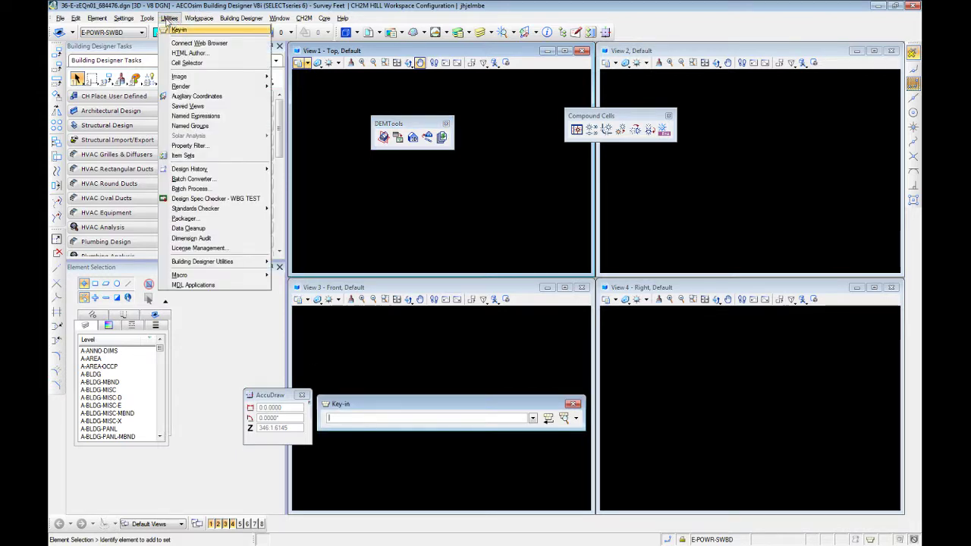
pyautogui.moveTo(147, 18)
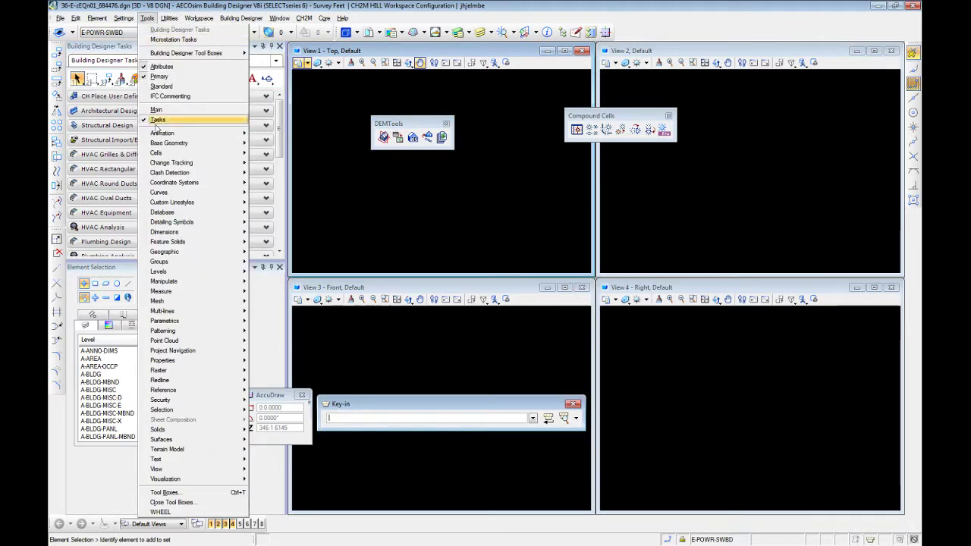
pyautogui.click(164, 492)
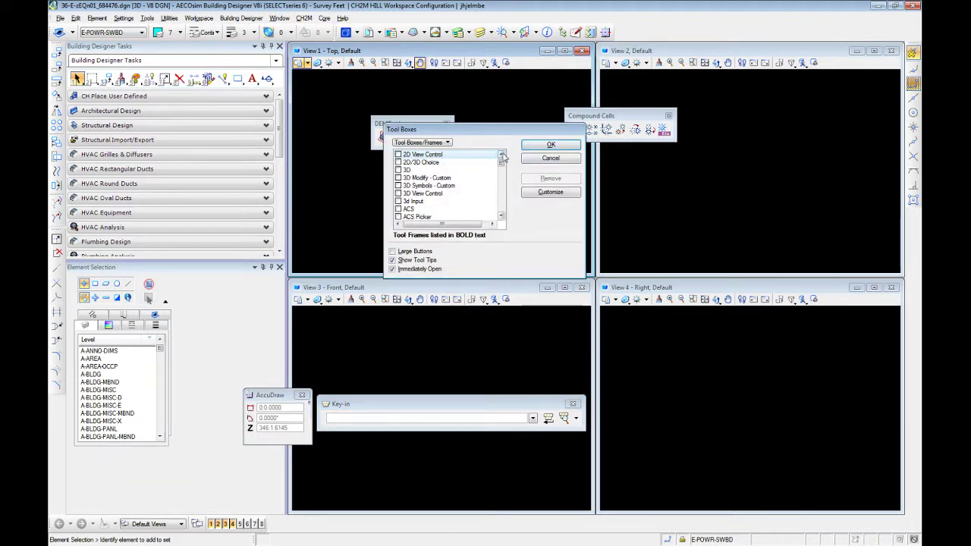
pyautogui.scroll(-1, 458, 183)
pyautogui.scroll(-8, 459, 184)
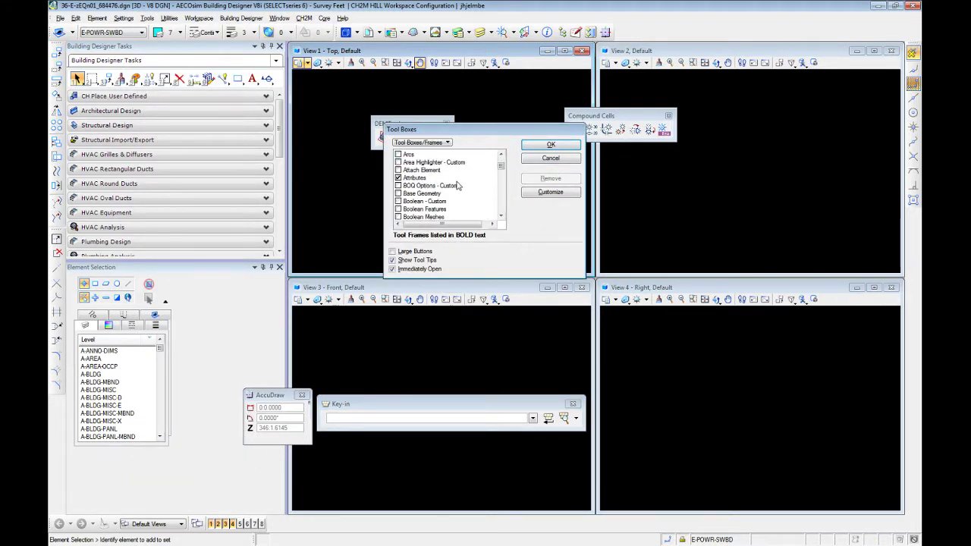
pyautogui.scroll(-10, 458, 184)
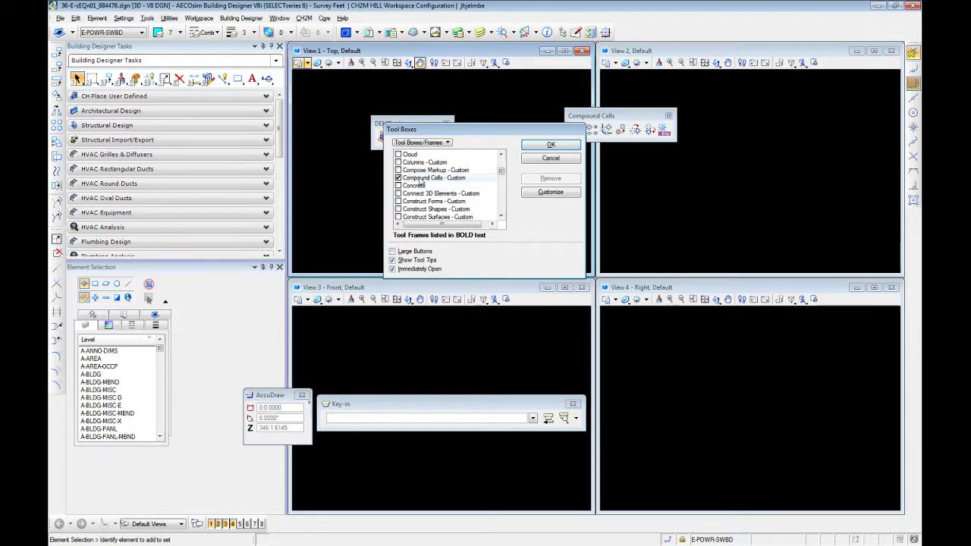
pyautogui.click(603, 114)
pyautogui.click(550, 145)
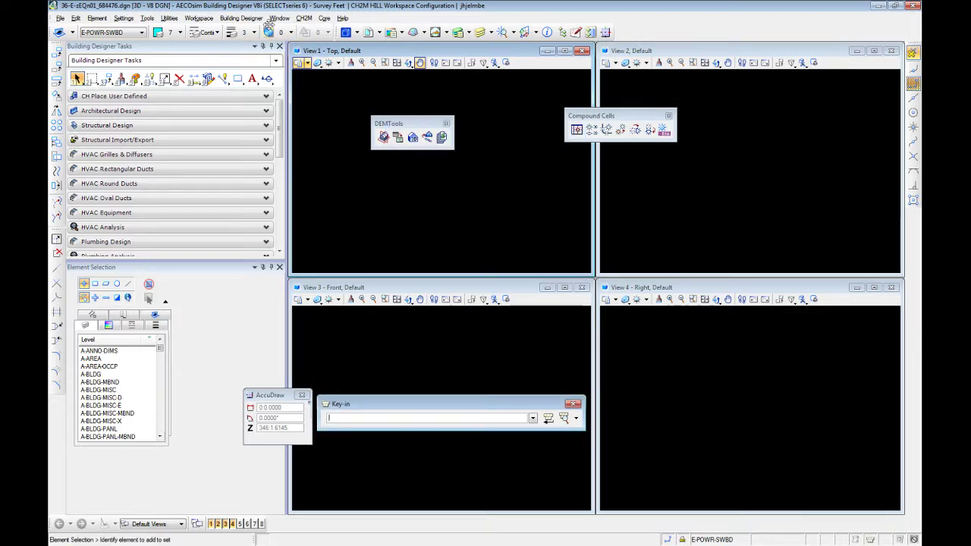
# Step: Look up the Drawing Extraction Manager toolbar and Key-in commands, and open the AccuDraw settings
pyautogui.click(241, 18)
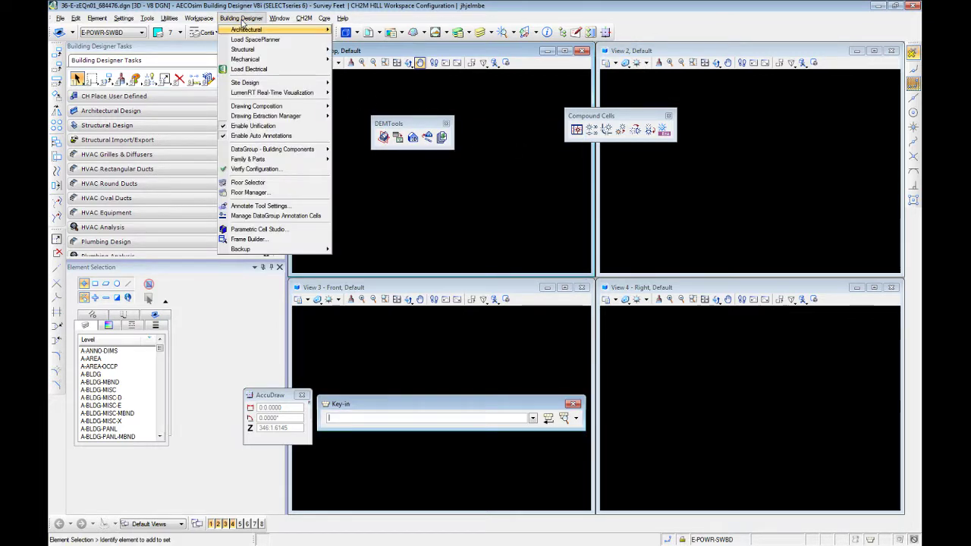
pyautogui.moveTo(285, 118)
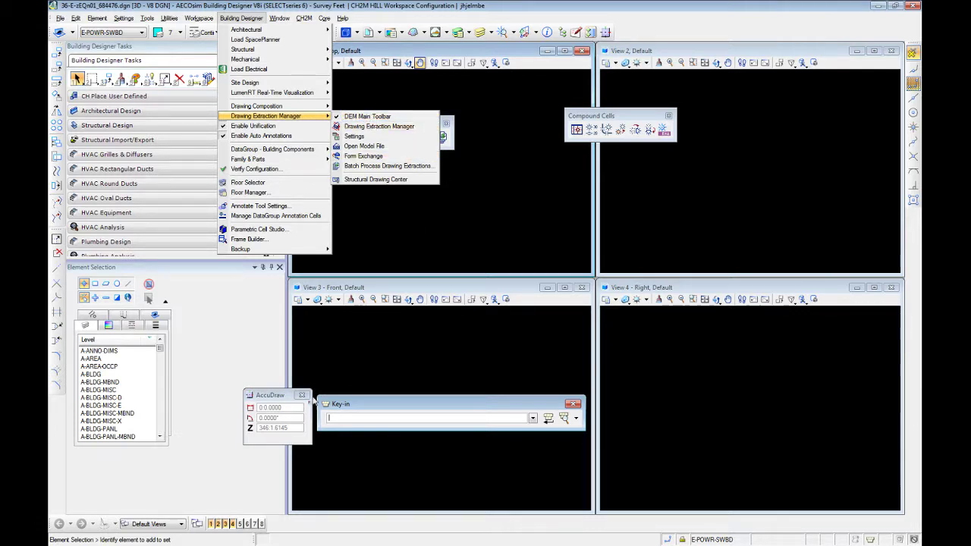
pyautogui.moveTo(170, 18)
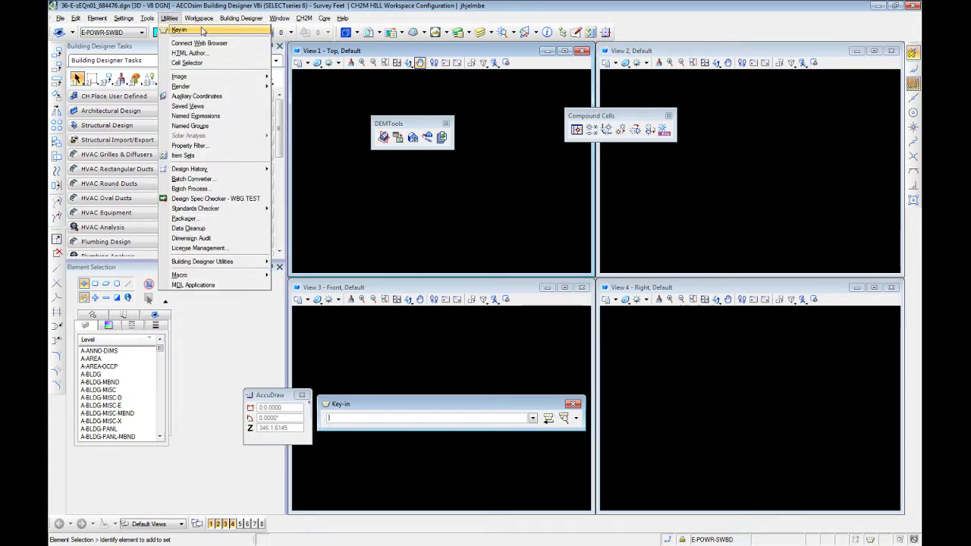
pyautogui.moveTo(217, 82)
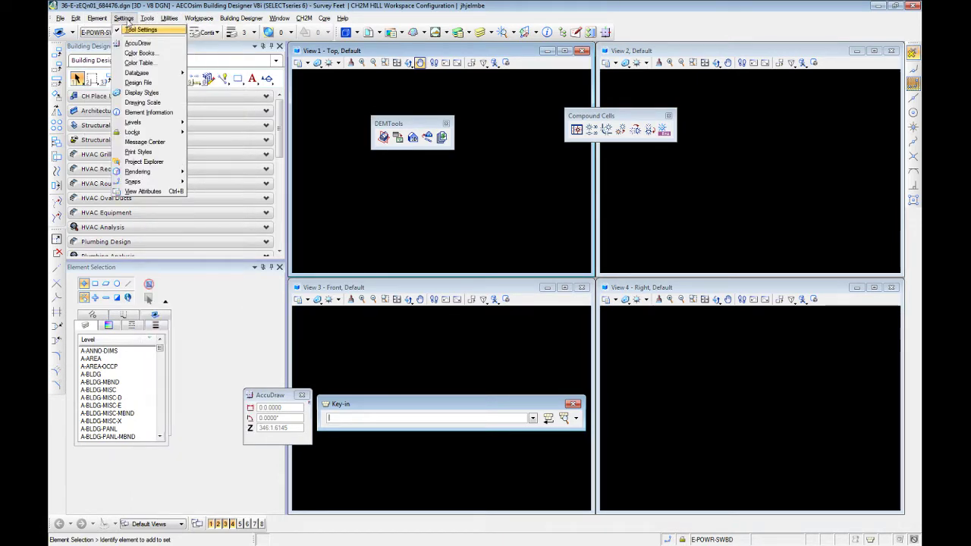
pyautogui.click(139, 43)
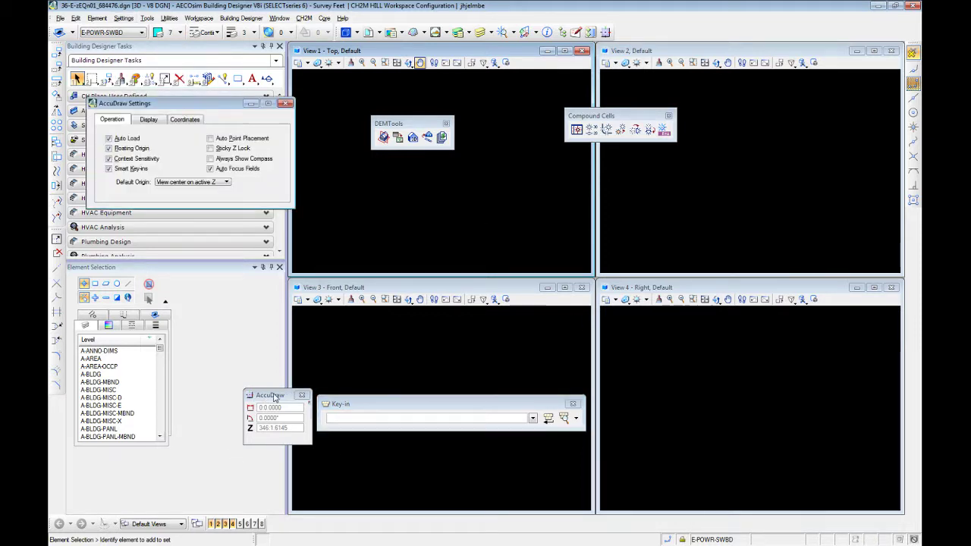
# Step: Dock AccuDraw and Key-in beside the view toggles and DEMTools and Compound Cells after the primary tools, closing the AccuDraw settings
pyautogui.moveTo(273, 395); pyautogui.dragTo(317, 535)
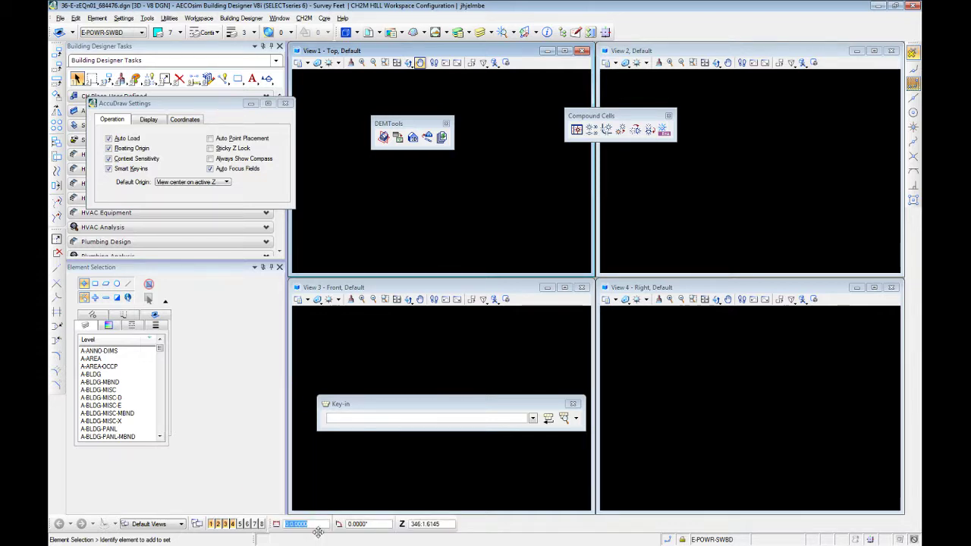
pyautogui.moveTo(414, 403); pyautogui.dragTo(555, 522)
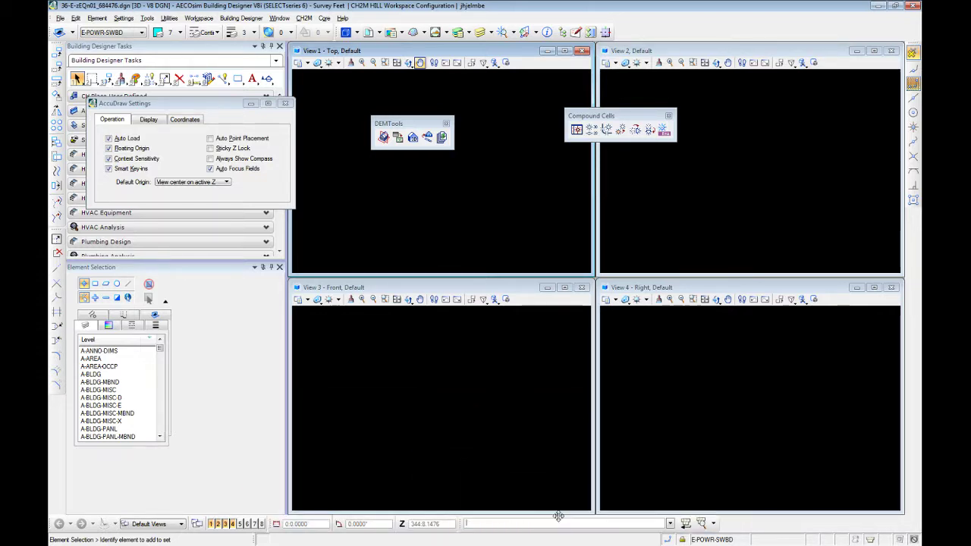
pyautogui.click(286, 104)
pyautogui.moveTo(414, 123); pyautogui.dragTo(636, 33)
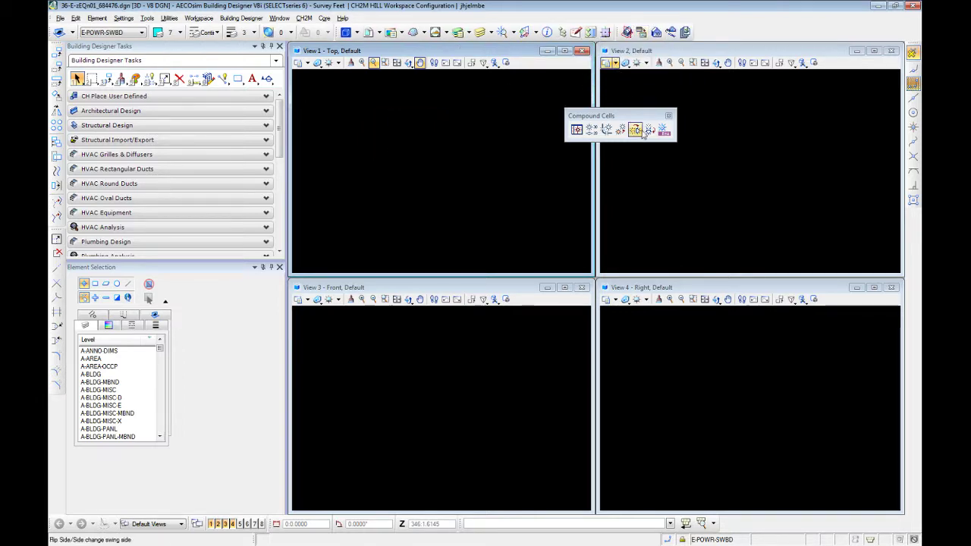
pyautogui.moveTo(599, 116); pyautogui.dragTo(732, 32)
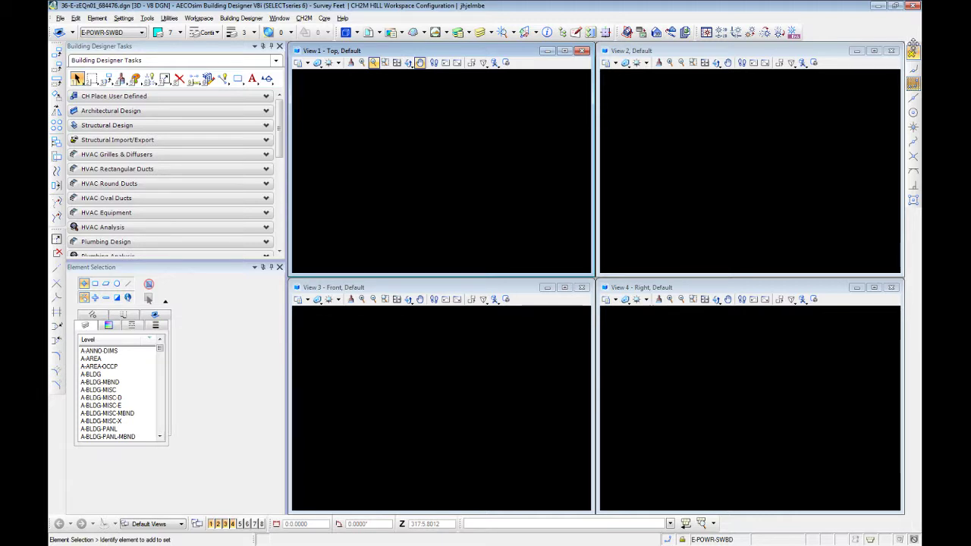
# Step: Examine the status bar's snap mode options and the General, Elements and Feel pages of the AccuSnap settings
pyautogui.moveTo(667, 540)
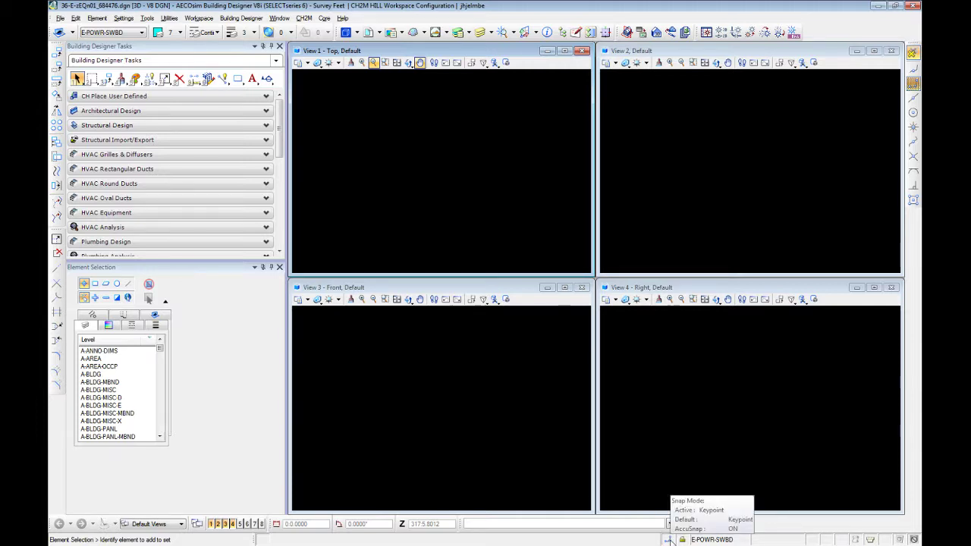
pyautogui.rightClick(669, 540)
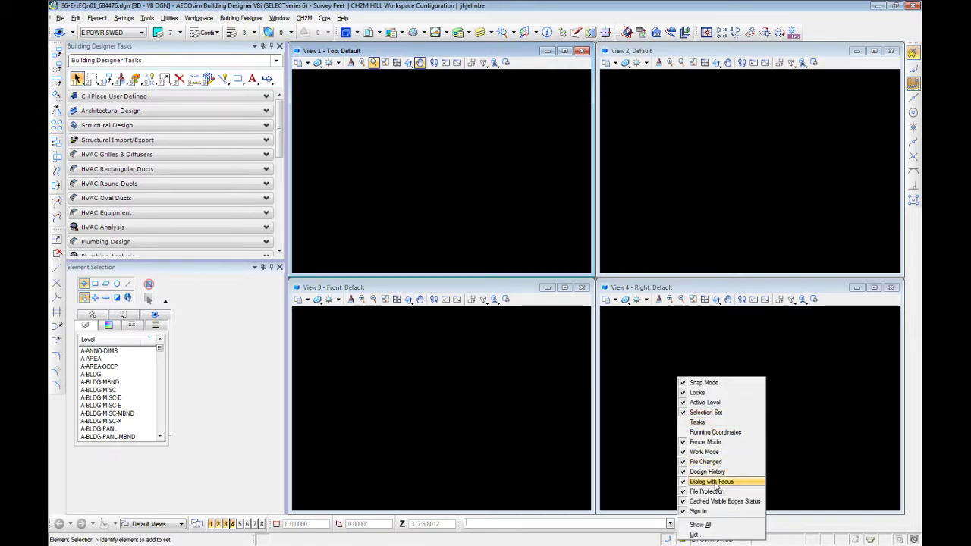
pyautogui.click(665, 539)
pyautogui.click(665, 539)
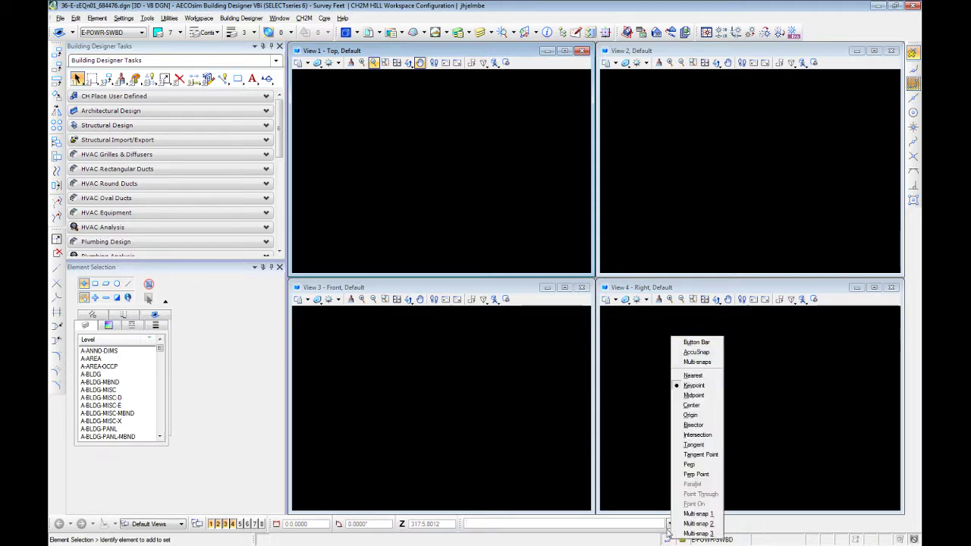
pyautogui.click(696, 354)
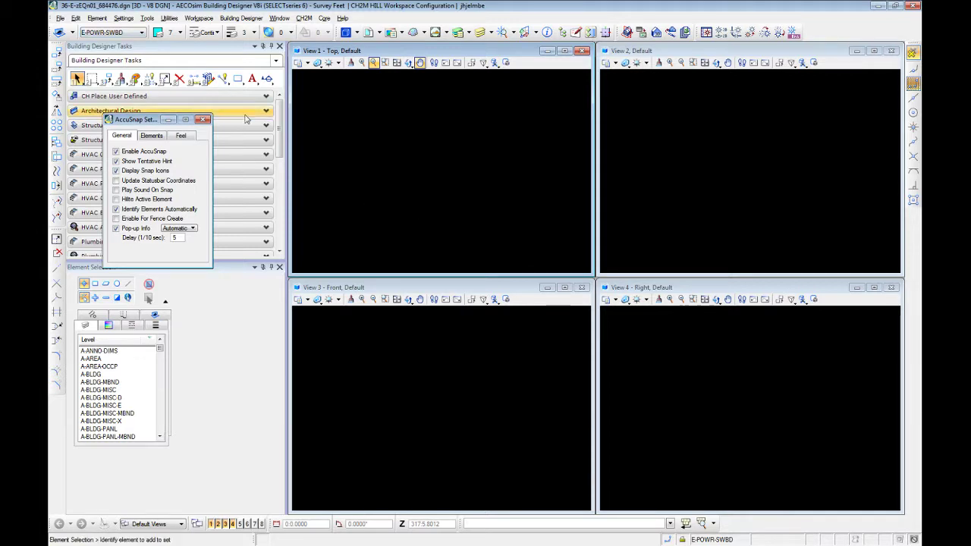
pyautogui.click(156, 136)
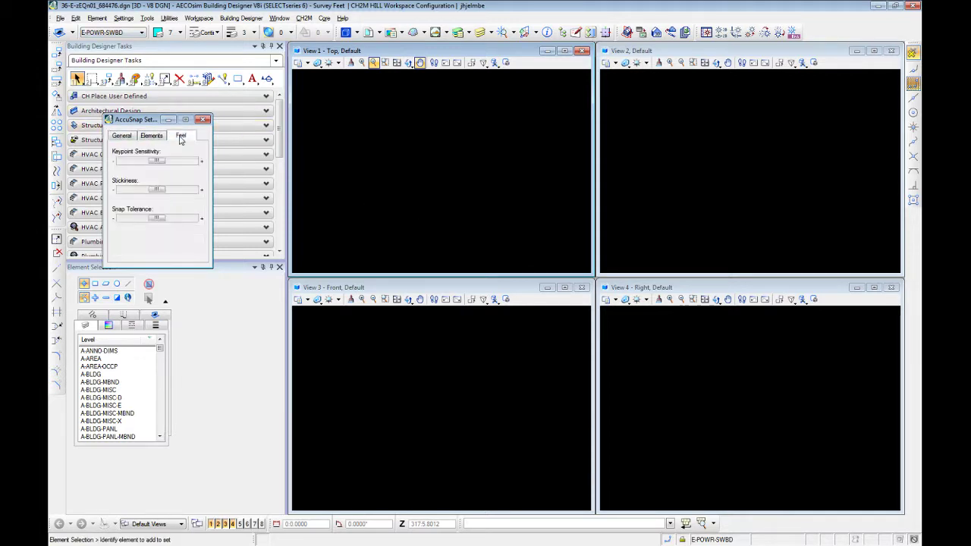
pyautogui.click(125, 140)
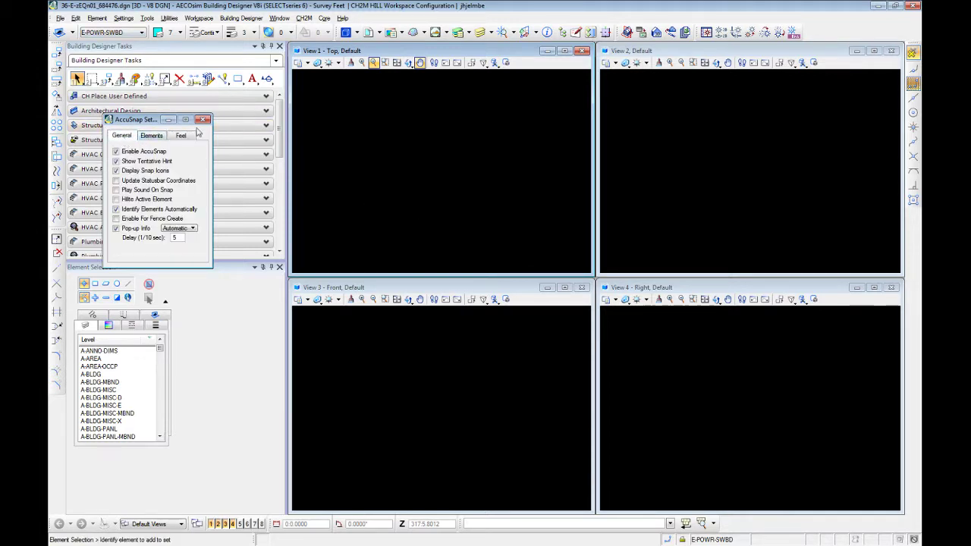
pyautogui.click(203, 120)
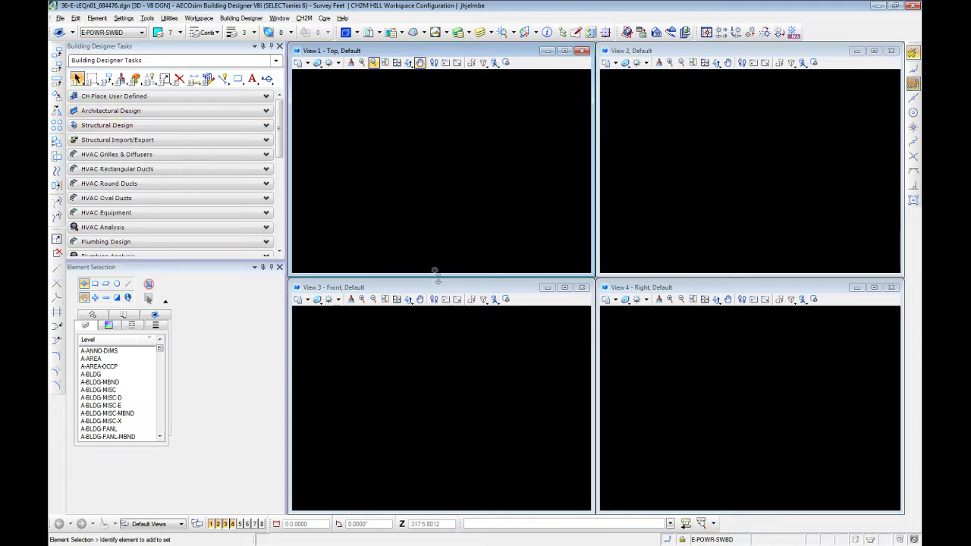
# Step: View the list of locks in the status bar and dismiss it without changing any lock
pyautogui.click(682, 539)
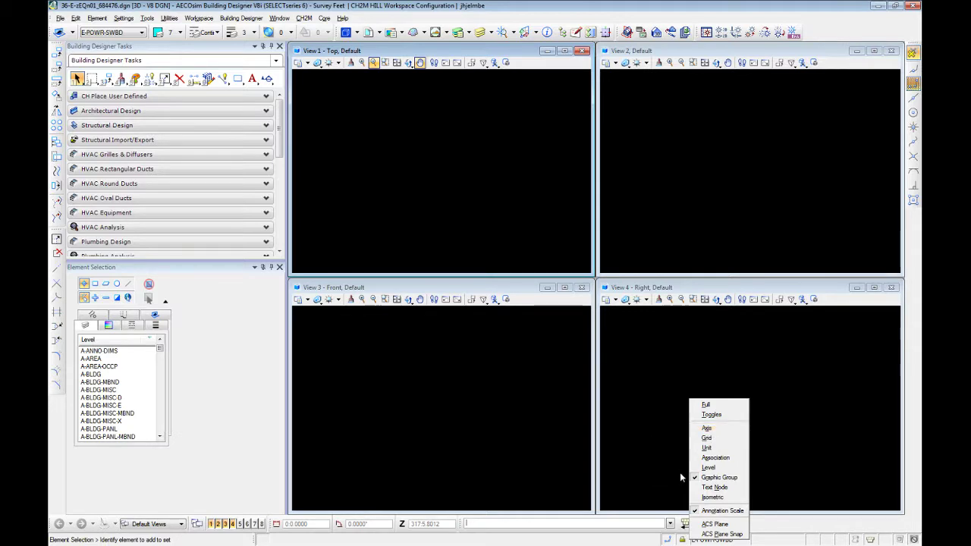
pyautogui.click(640, 437)
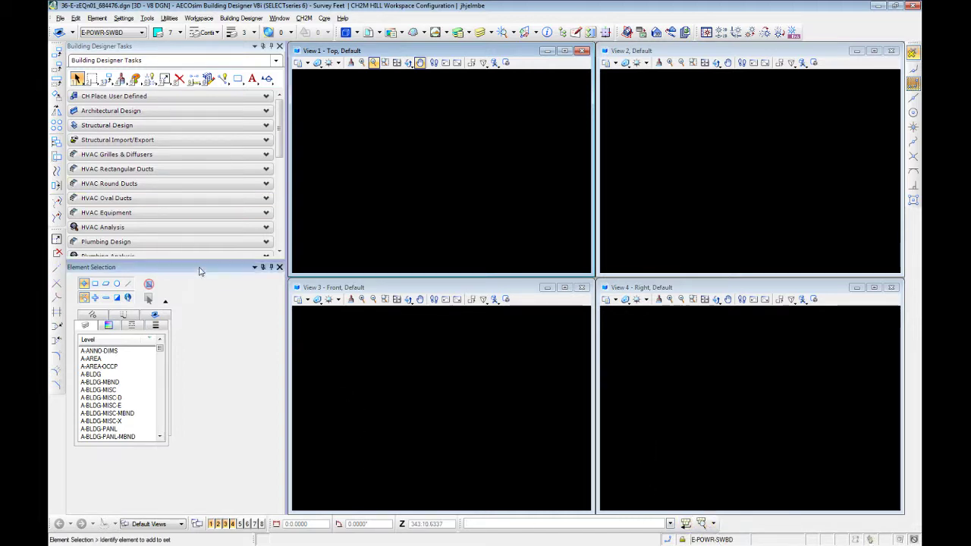
# Step: Enlarge the task list above the Element Selection settings, look through the Building Designer tasks and expand the Drafting tools
pyautogui.moveTo(201, 271); pyautogui.dragTo(465, 203)
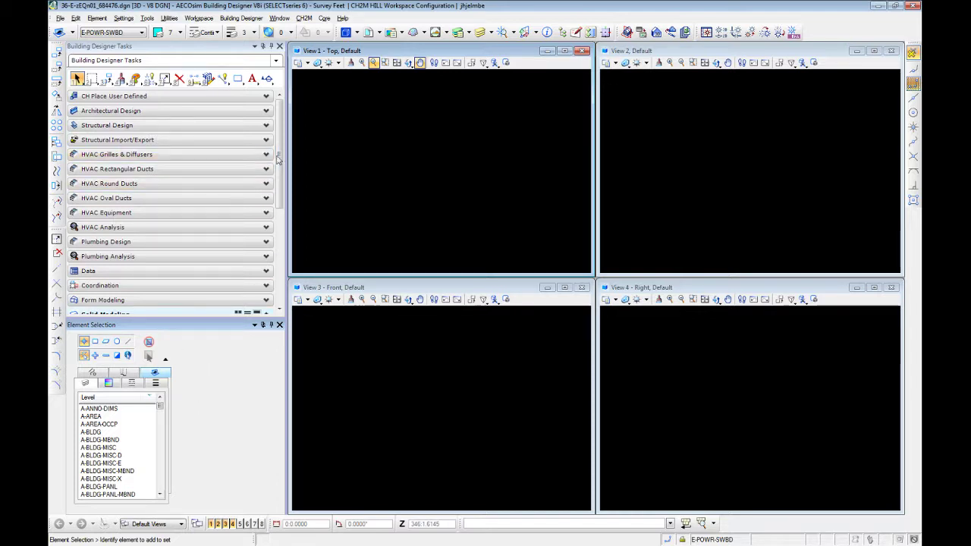
pyautogui.moveTo(279, 159); pyautogui.dragTo(278, 256)
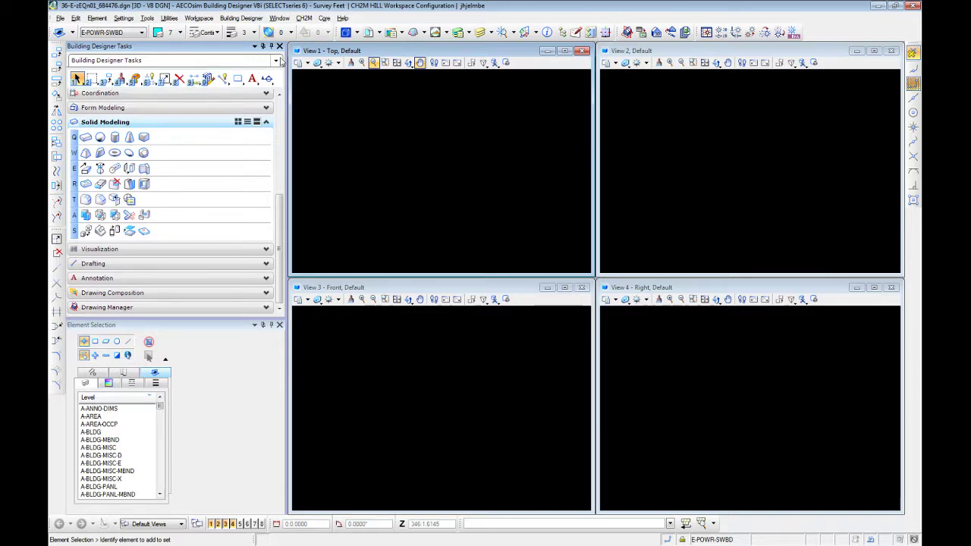
pyautogui.click(278, 67)
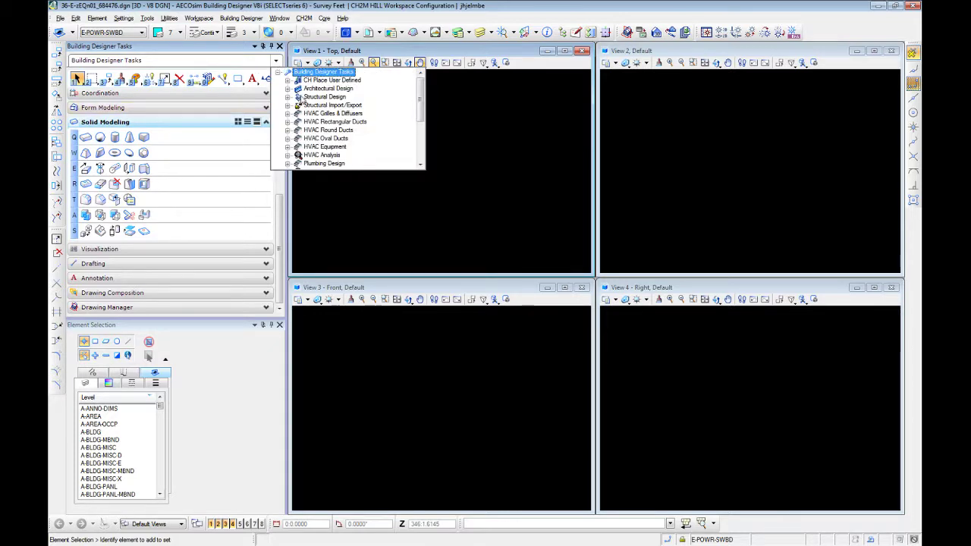
pyautogui.scroll(-5, 351, 112)
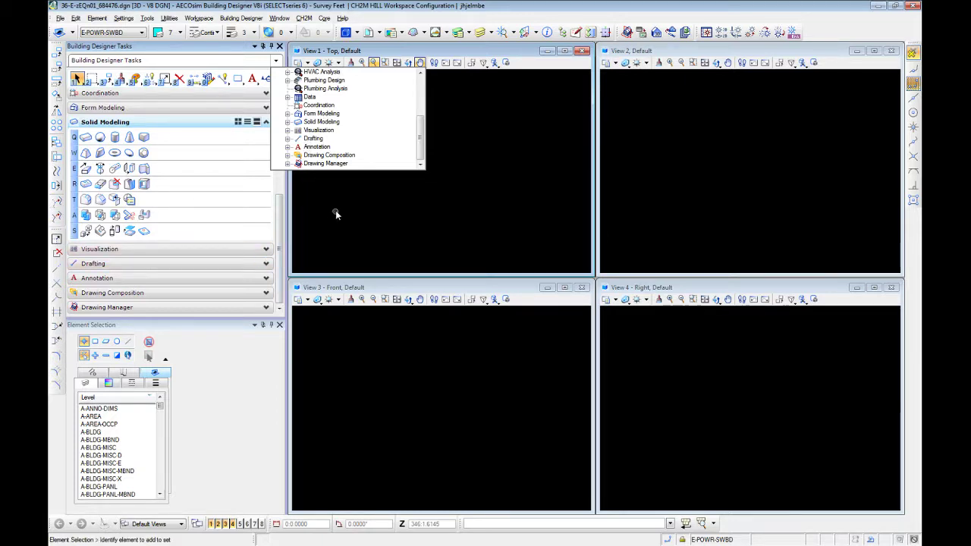
pyautogui.click(137, 265)
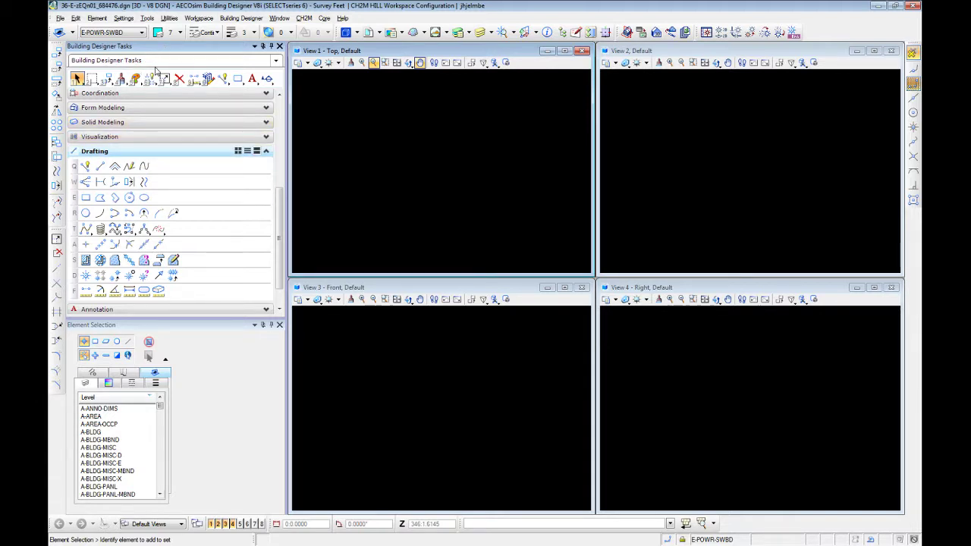
# Step: Look through the polygon placement tools, and float the Manipulate and Modify toolboxes over View 1
pyautogui.click(238, 81)
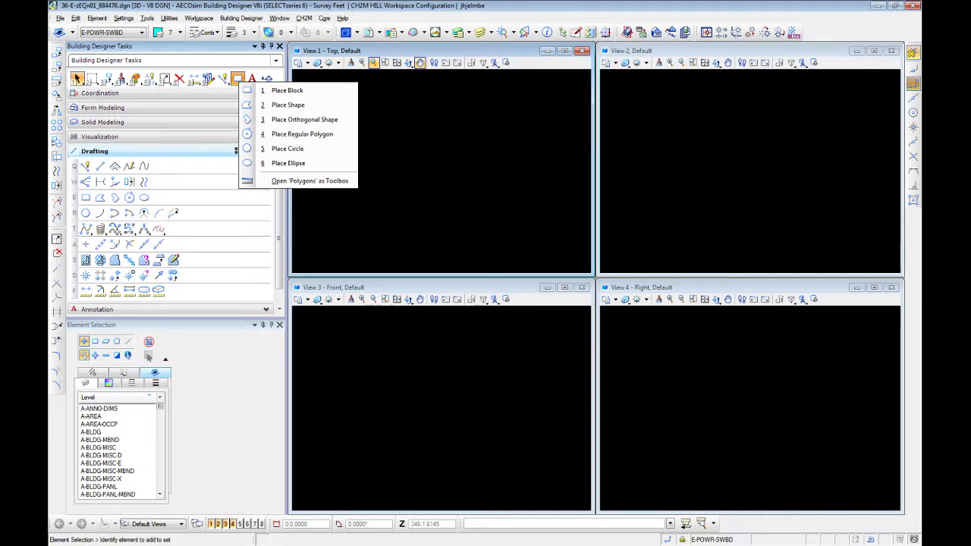
pyautogui.click(189, 52)
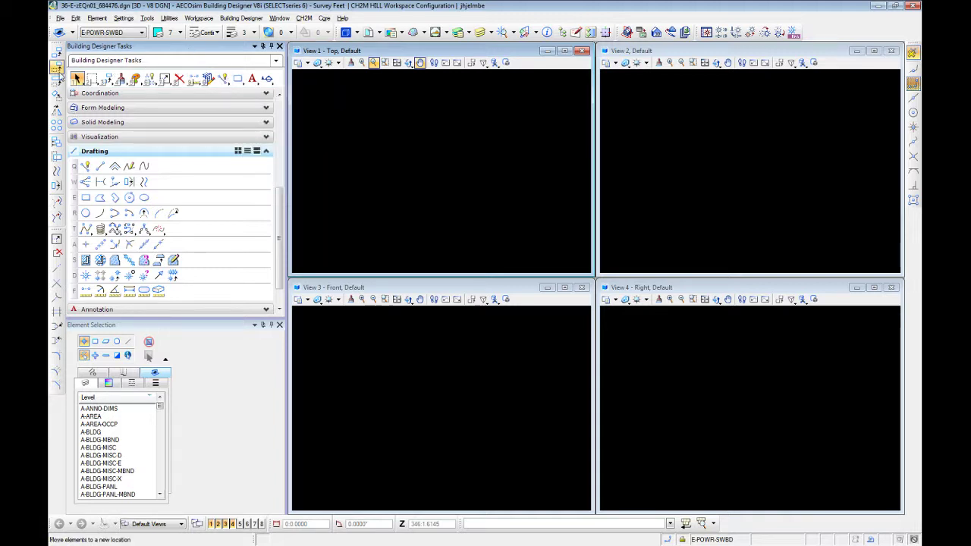
pyautogui.moveTo(55, 46); pyautogui.dragTo(357, 93)
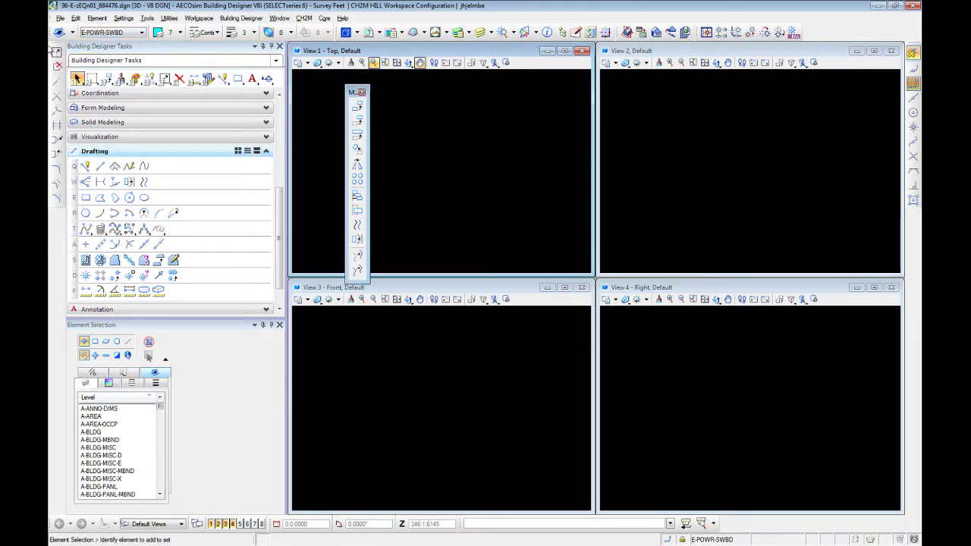
pyautogui.moveTo(55, 47); pyautogui.dragTo(394, 102)
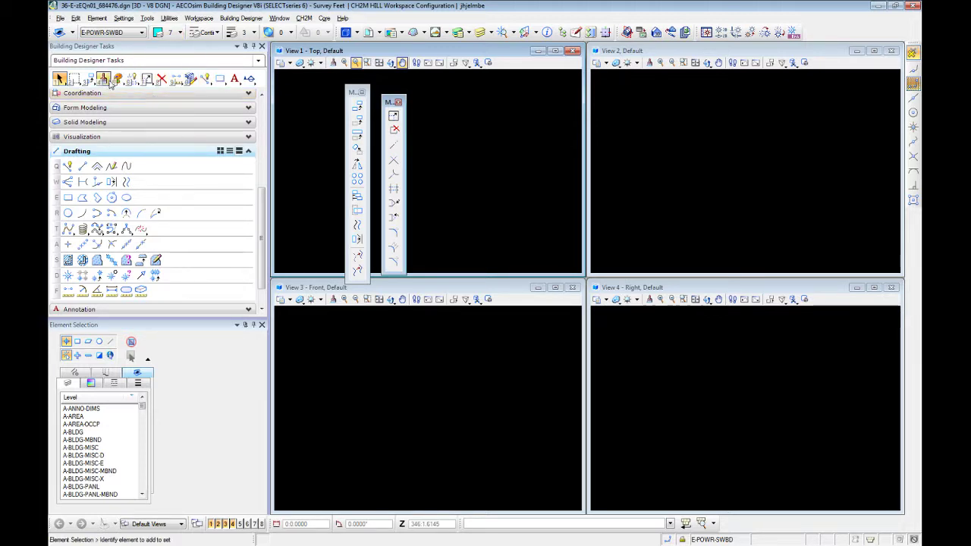
# Step: View the Manipulate tools in the main task tools and open the Modify tools as a floating toolbox
pyautogui.click(89, 79)
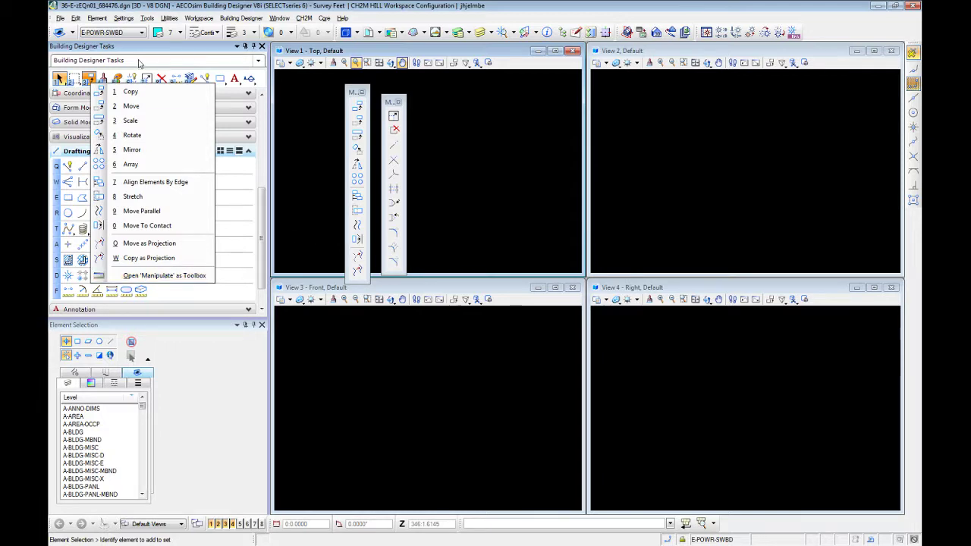
pyautogui.click(175, 68)
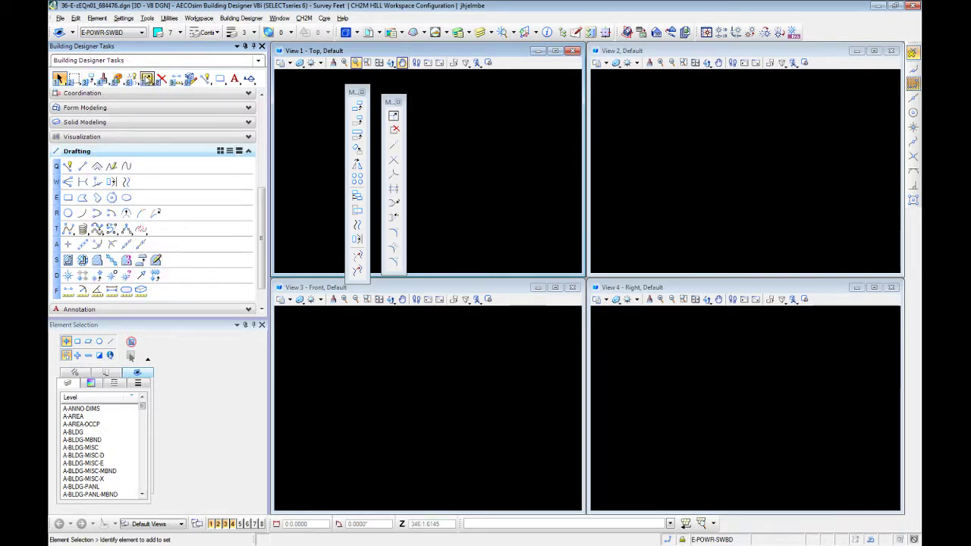
pyautogui.click(147, 78)
pyautogui.click(245, 248)
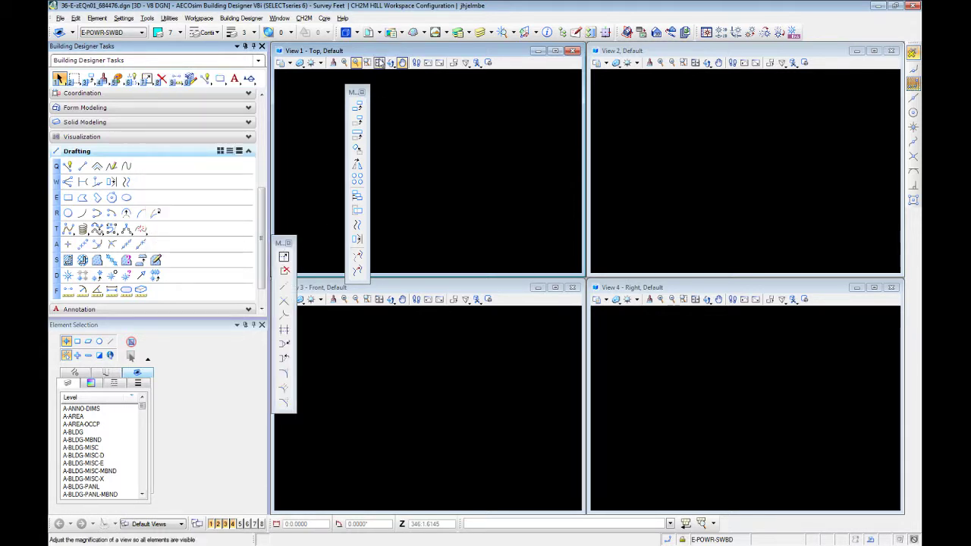
# Step: Dock the Manipulate and Modify toolboxes back in one column beside the task list, Manipulate above Modify
pyautogui.moveTo(356, 91); pyautogui.dragTo(58, 97)
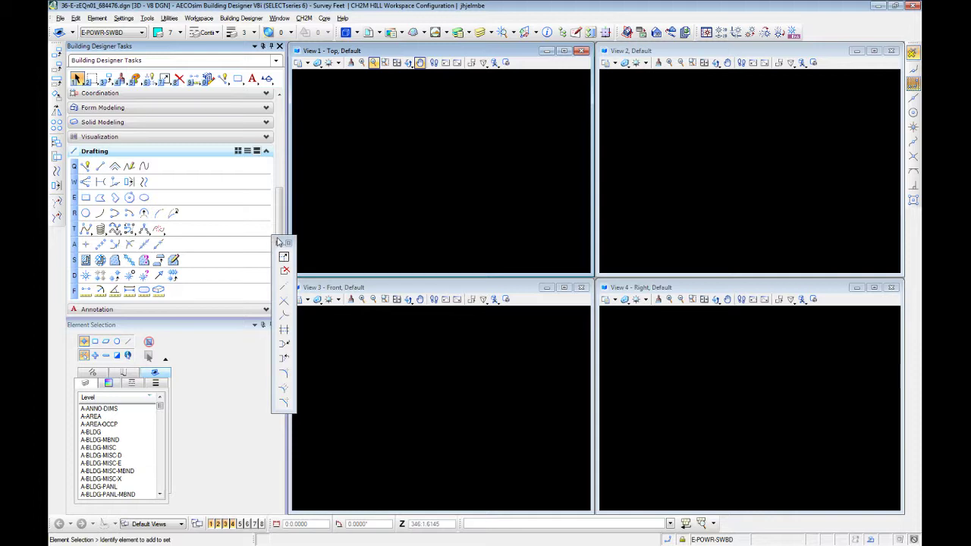
pyautogui.moveTo(274, 241); pyautogui.dragTo(58, 242)
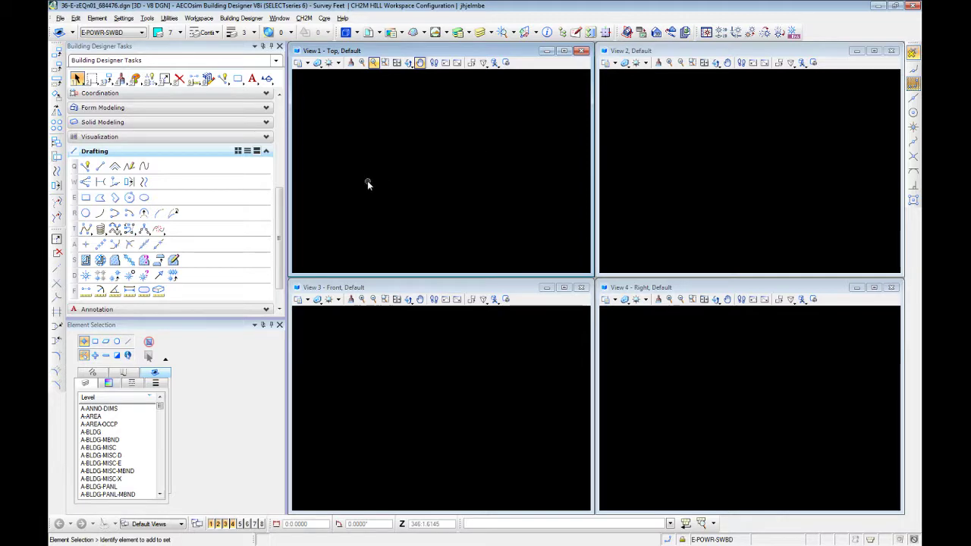
pyautogui.moveTo(276, 250)
pyautogui.mouseDown()
pyautogui.moveTo(275, 191)
pyautogui.moveTo(275, 279)
pyautogui.mouseUp()
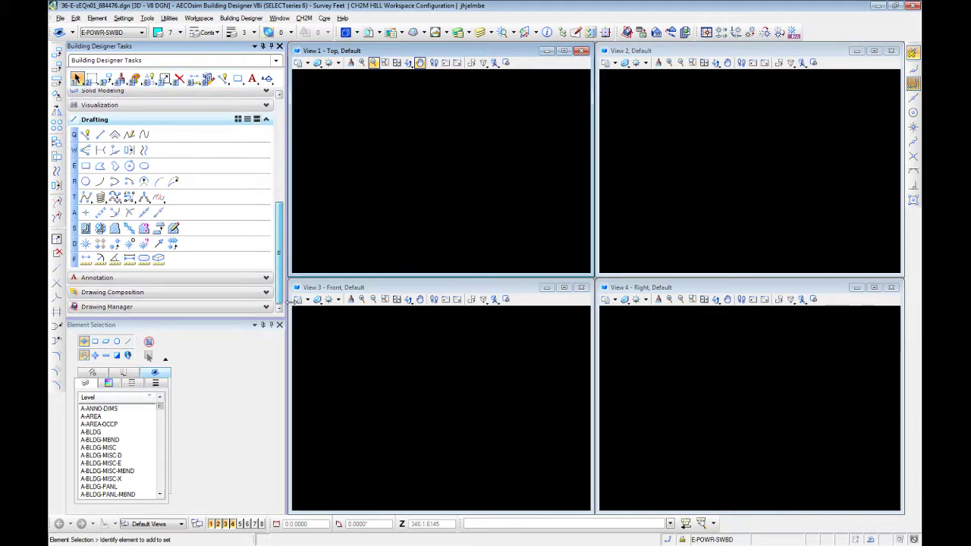
# Step: Set the CH2M function to Electrical and move the Set Function dialog over View 1
pyautogui.click(305, 17)
pyautogui.moveTo(322, 32)
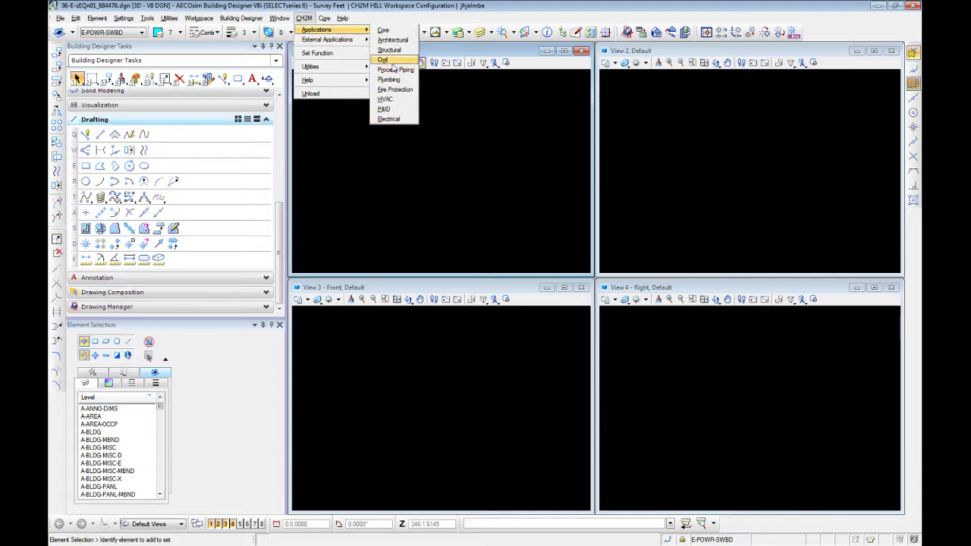
pyautogui.click(332, 53)
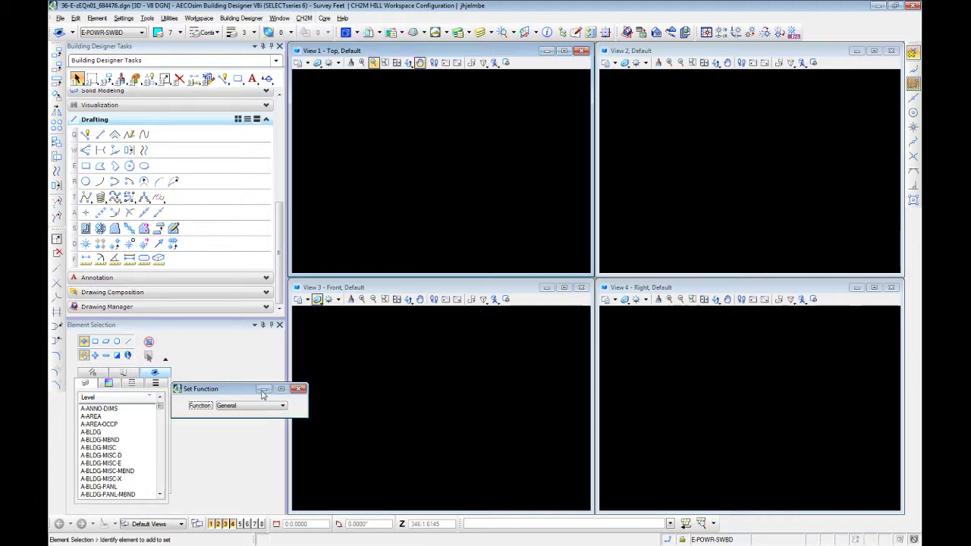
pyautogui.click(265, 406)
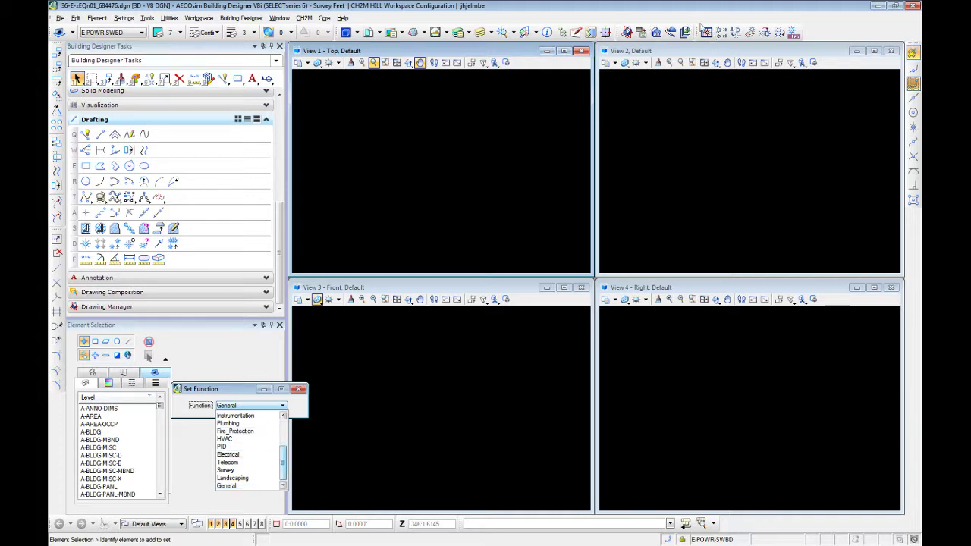
pyautogui.scroll(3, 279, 450)
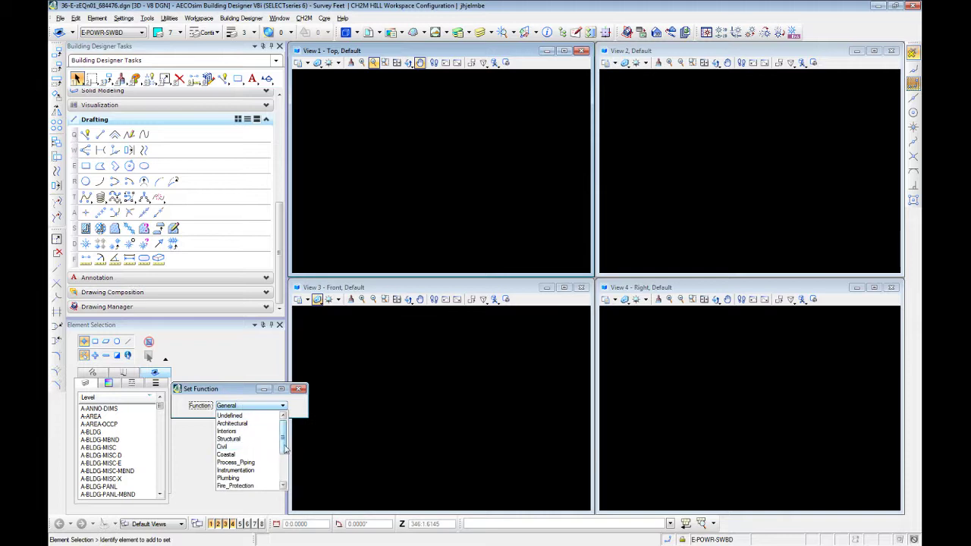
pyautogui.moveTo(283, 449); pyautogui.dragTo(286, 480)
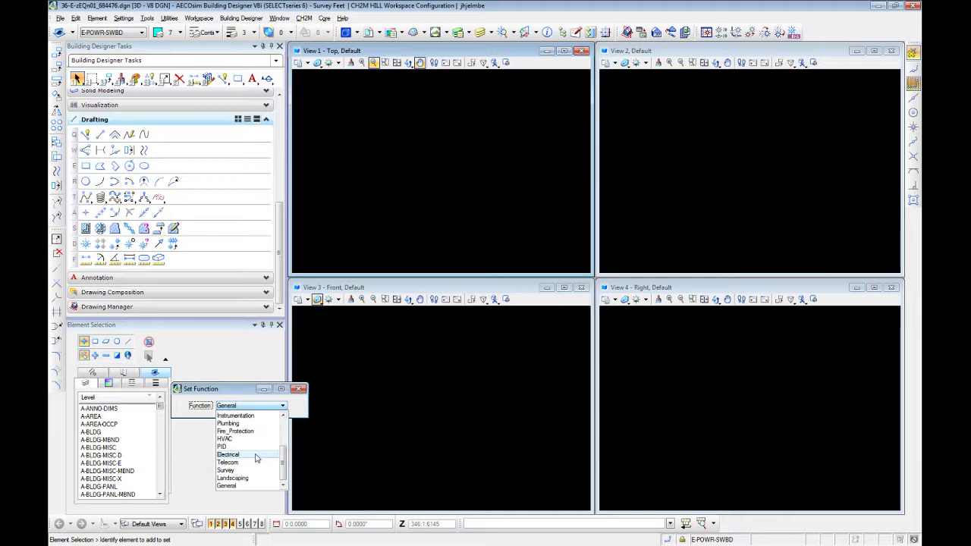
pyautogui.click(256, 456)
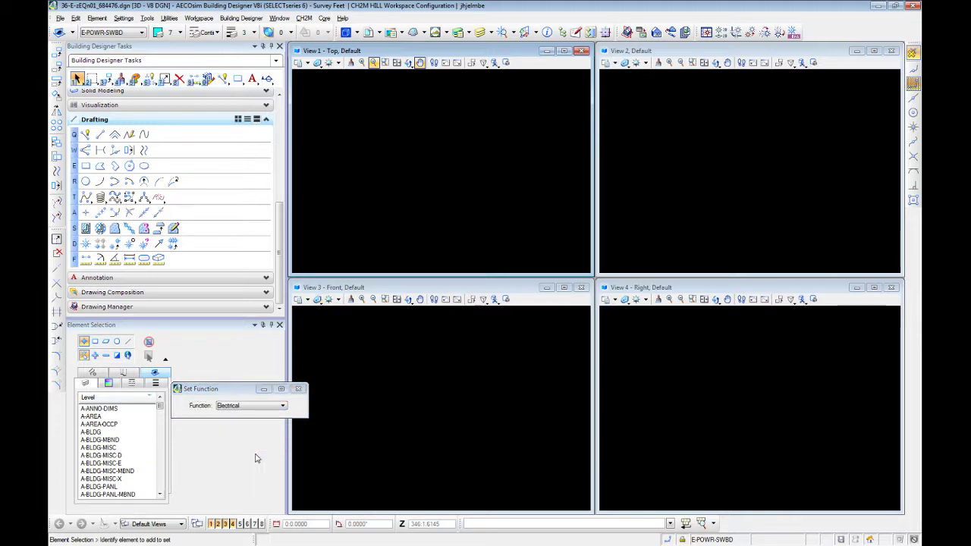
pyautogui.moveTo(232, 389); pyautogui.dragTo(394, 184)
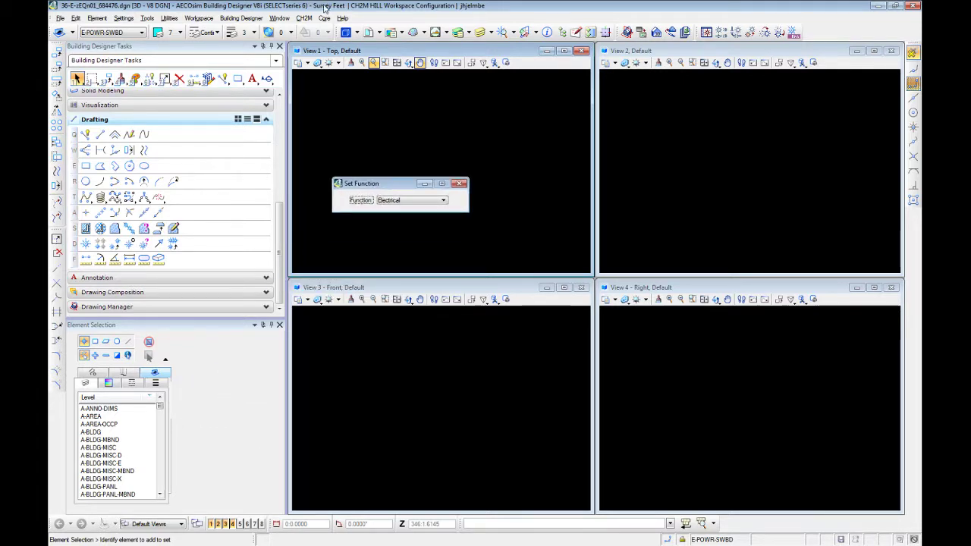
# Step: Look through the CH2M discipline applications without loading one, and close the Set Function dialog
pyautogui.click(303, 18)
pyautogui.moveTo(348, 30)
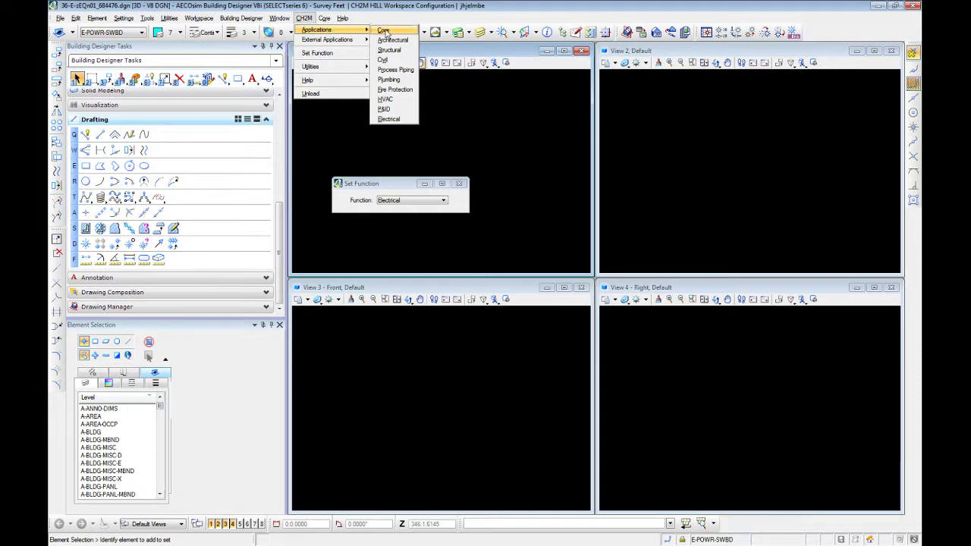
pyautogui.click(520, 135)
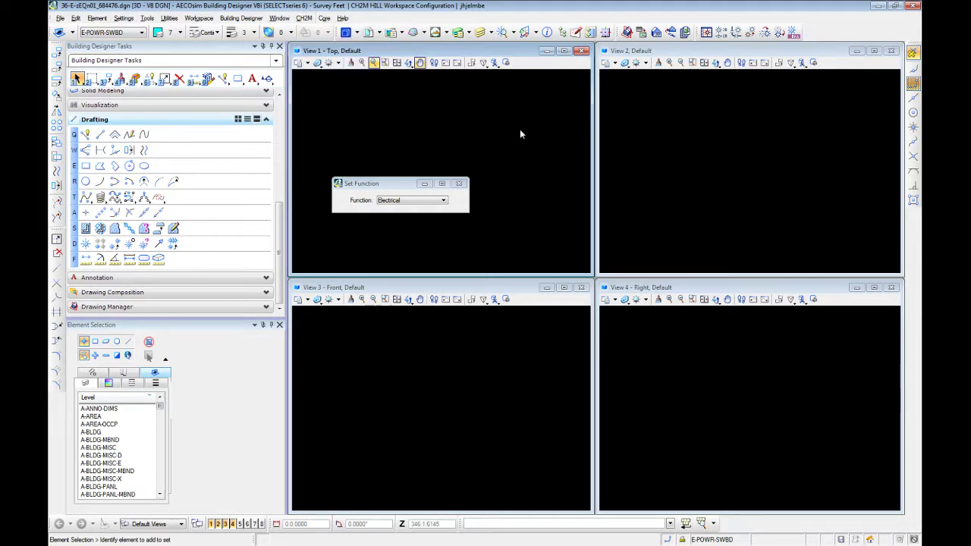
pyautogui.click(460, 184)
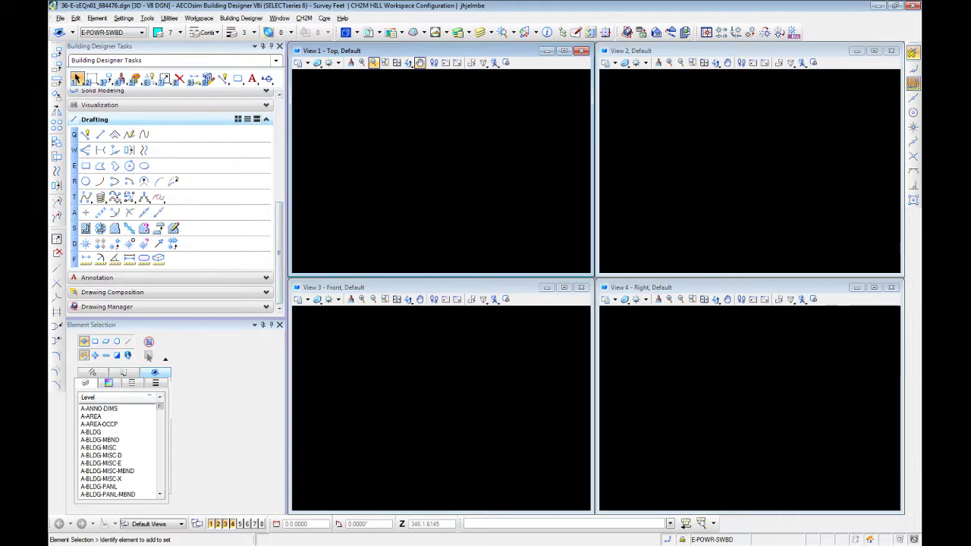
# Step: Undock the Attributes toolbox, the Primary Tools and the Building Designer Tasks list so they float over the views
pyautogui.moveTo(53, 32); pyautogui.dragTo(308, 91)
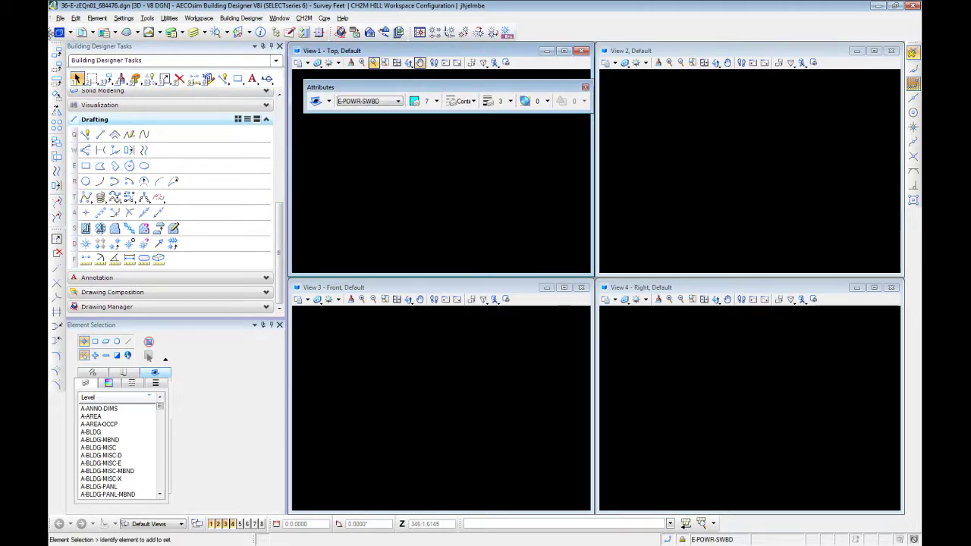
pyautogui.moveTo(53, 32); pyautogui.dragTo(352, 150)
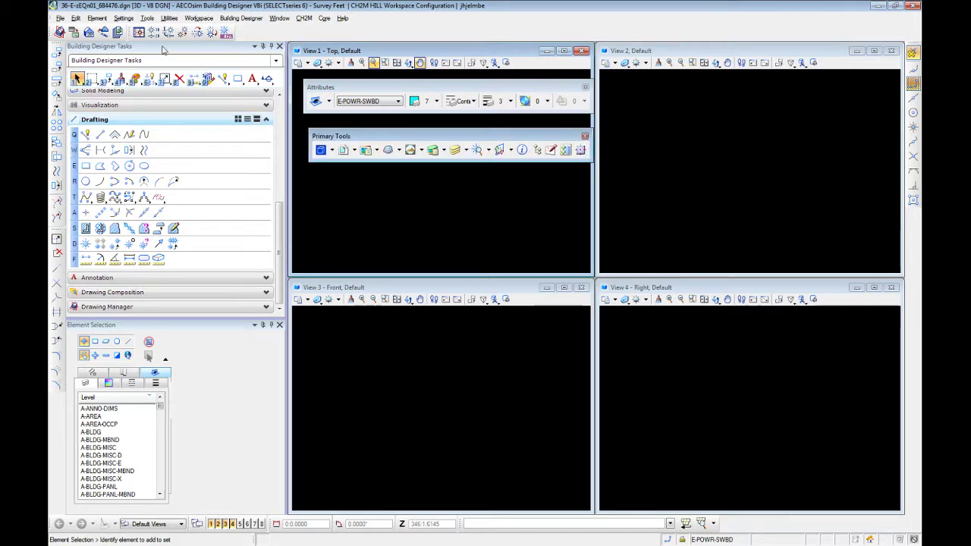
pyautogui.moveTo(162, 49); pyautogui.dragTo(507, 238)
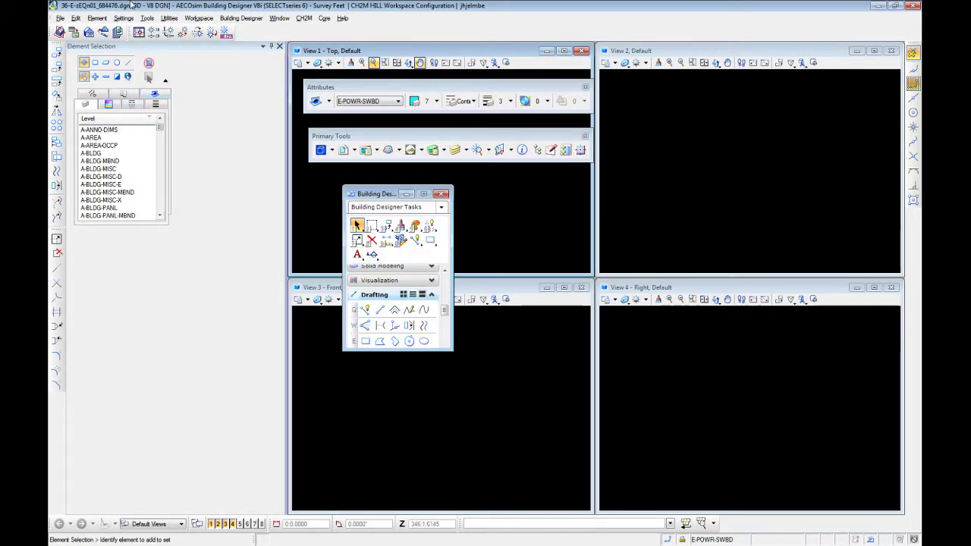
# Step: Review the list of available toolboxes, and dock the Building Designer Tasks list back above Element Selection at a reduced height
pyautogui.click(148, 18)
pyautogui.moveTo(228, 53)
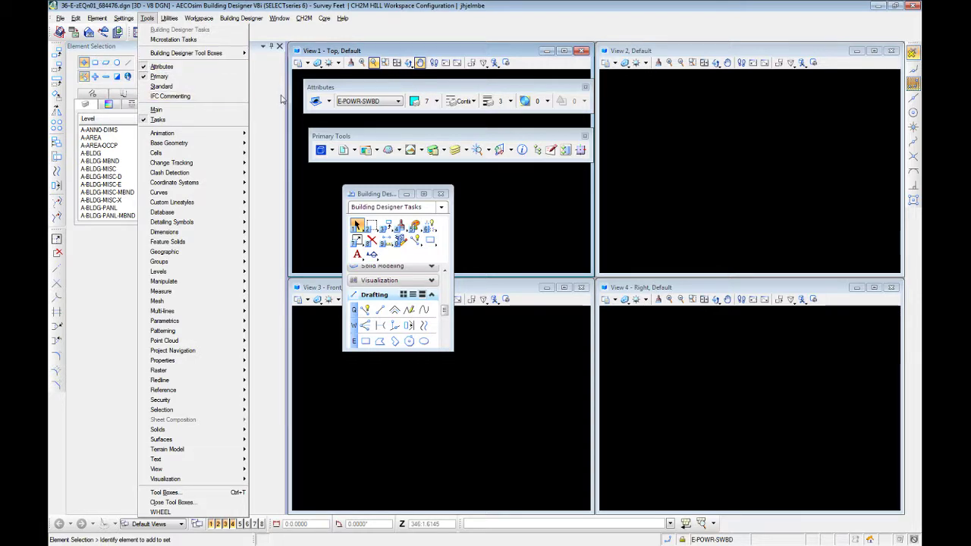
pyautogui.click(487, 231)
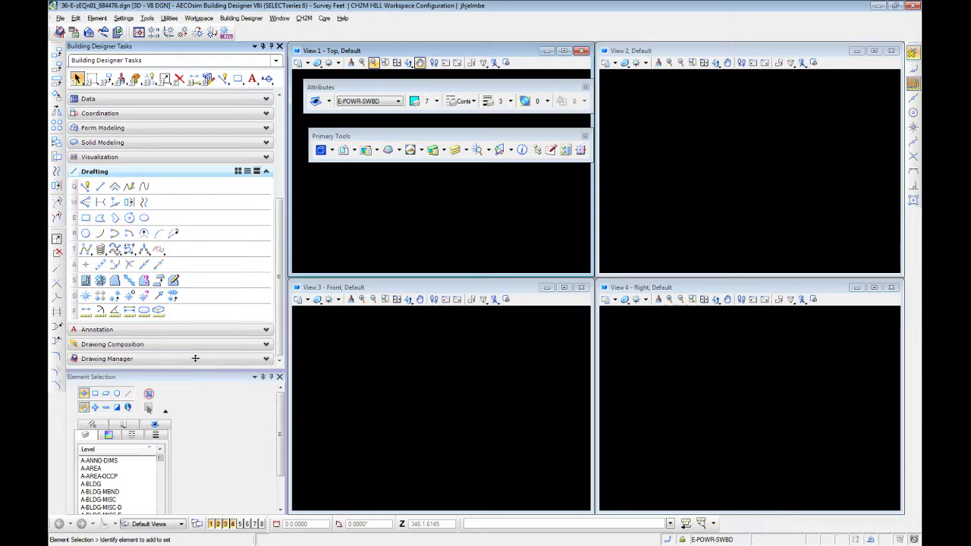
pyautogui.moveTo(197, 371); pyautogui.dragTo(196, 336)
# Step: Dock the Primary Tools and Attributes toolboxes back in the row above the views, with Attributes at its start
pyautogui.moveTo(414, 139); pyautogui.dragTo(110, 6)
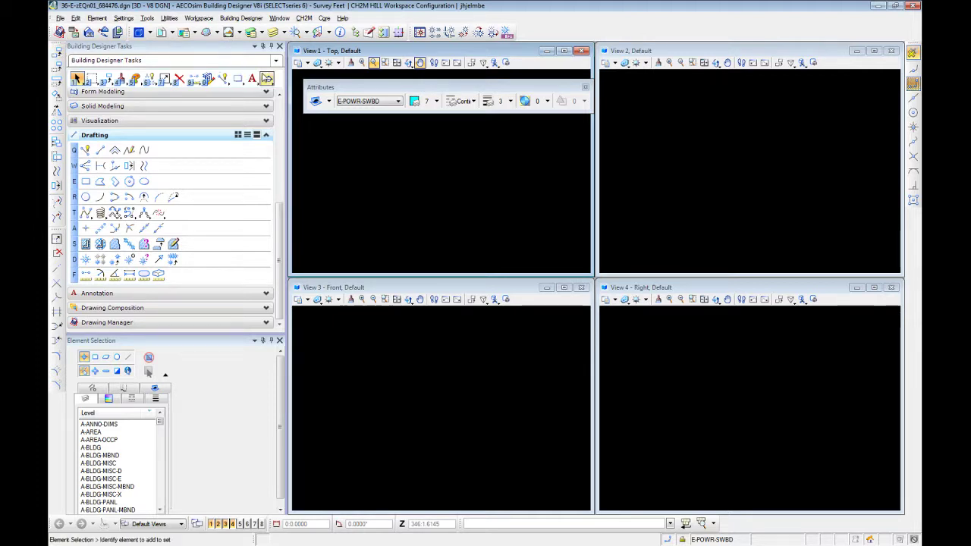
pyautogui.moveTo(376, 85); pyautogui.dragTo(61, 38)
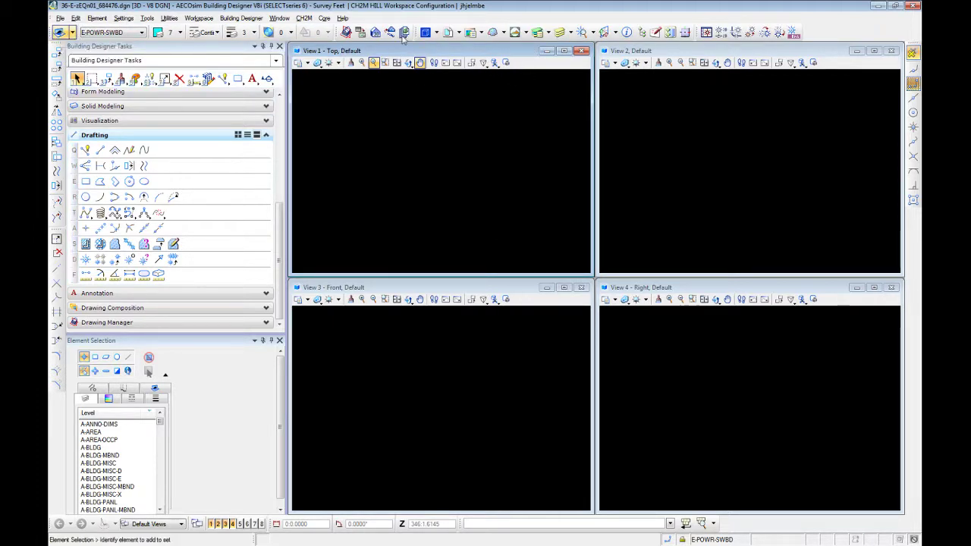
# Step: Open the Drawing Manager dialog
pyautogui.click(345, 32)
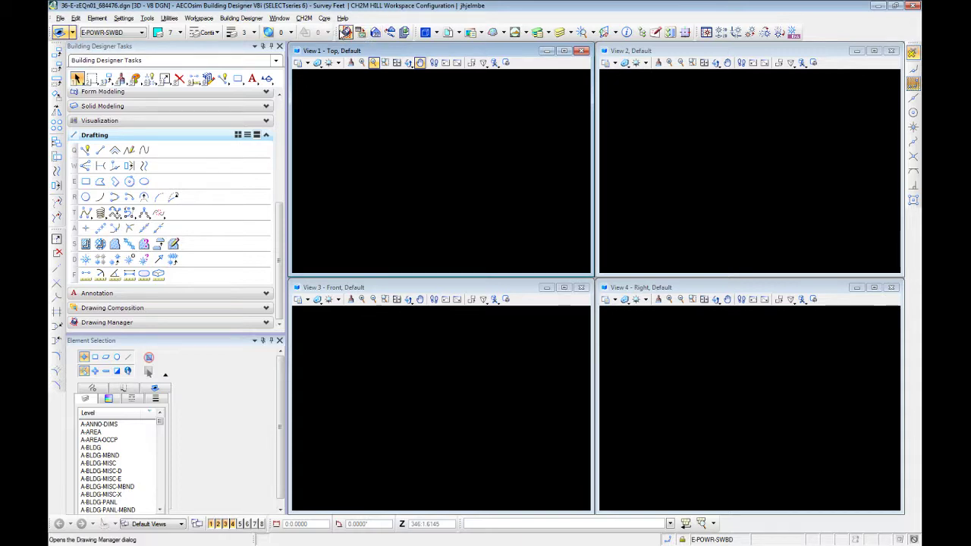